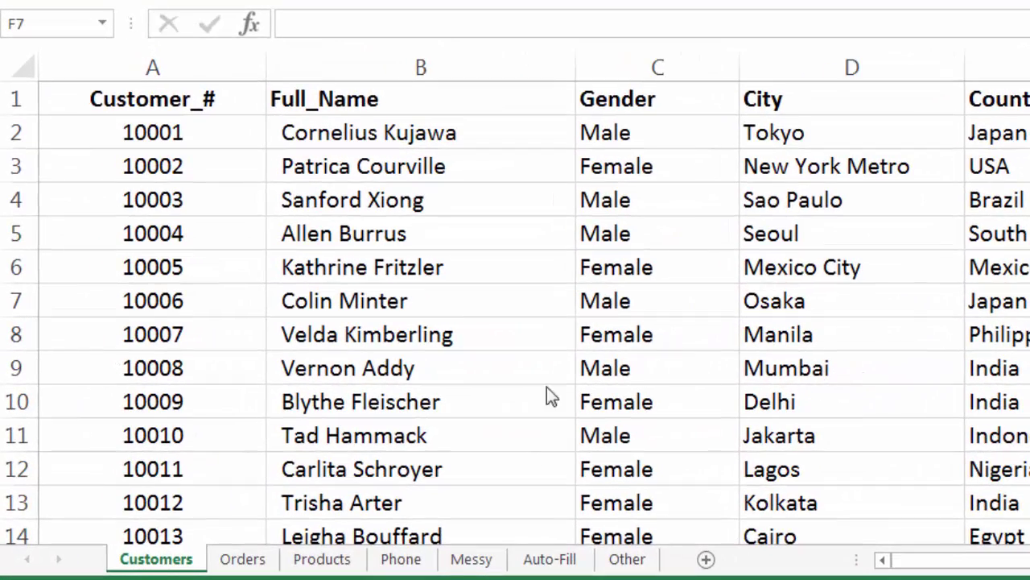
# Check the Phone sheet, then insert a blank column D before City on Customers.
pyautogui.click(396, 563)
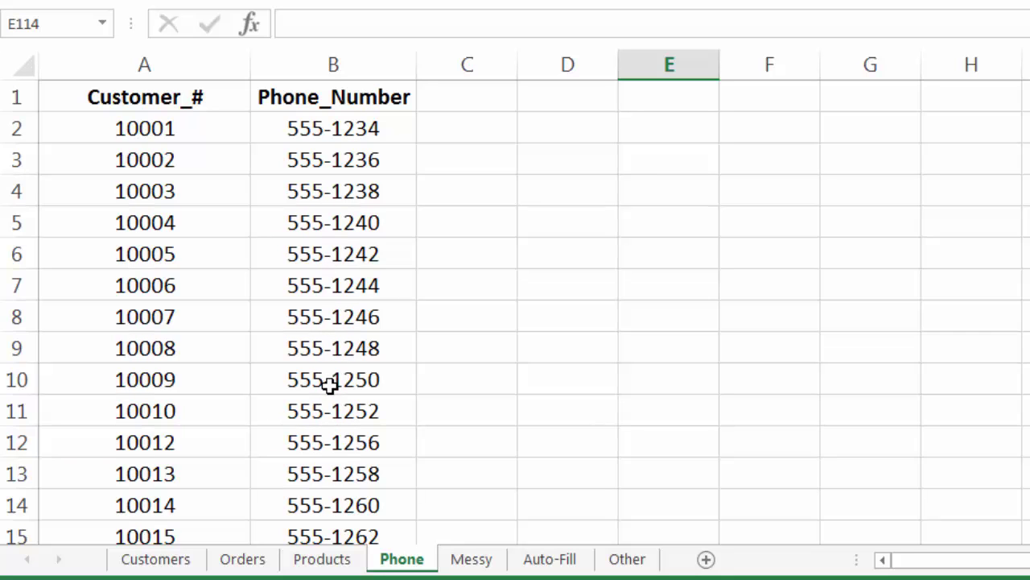
pyautogui.click(178, 561)
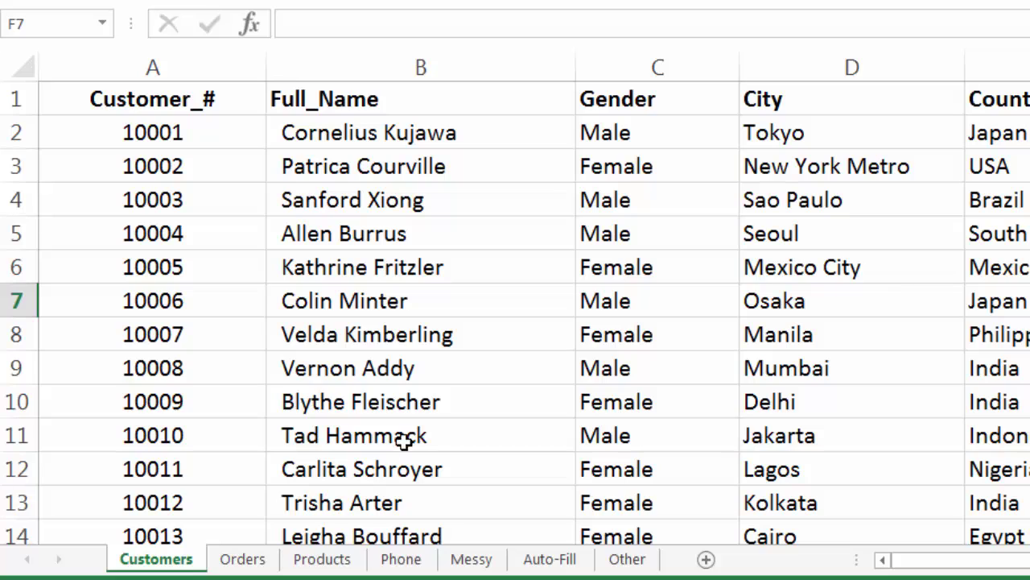
pyautogui.click(789, 67)
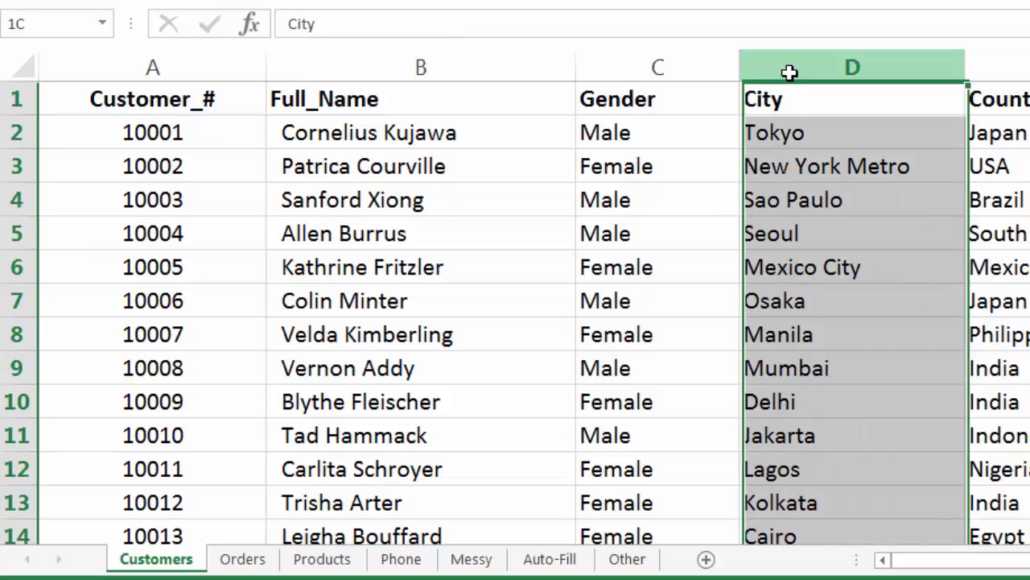
pyautogui.rightClick(790, 68)
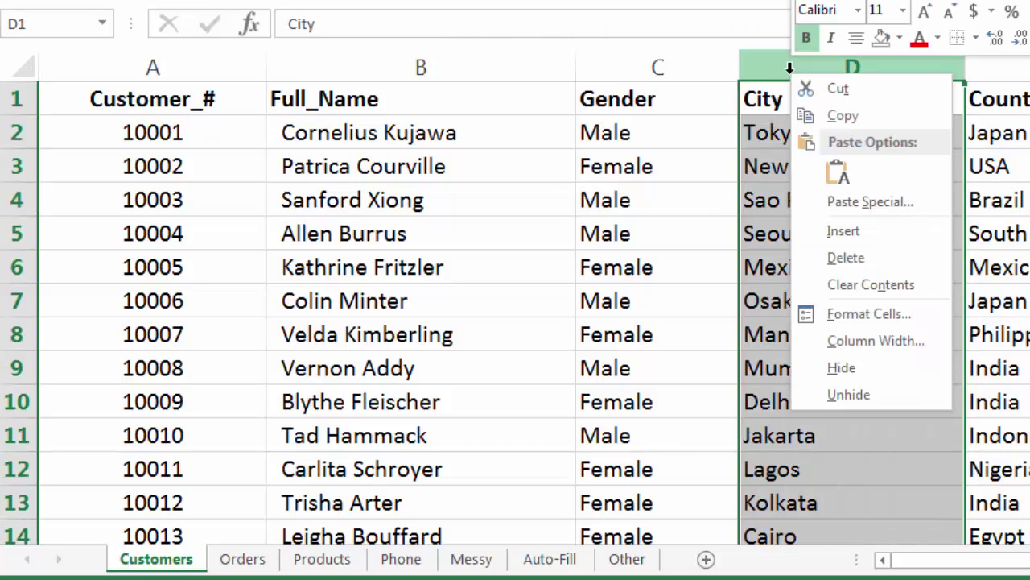
pyautogui.click(833, 234)
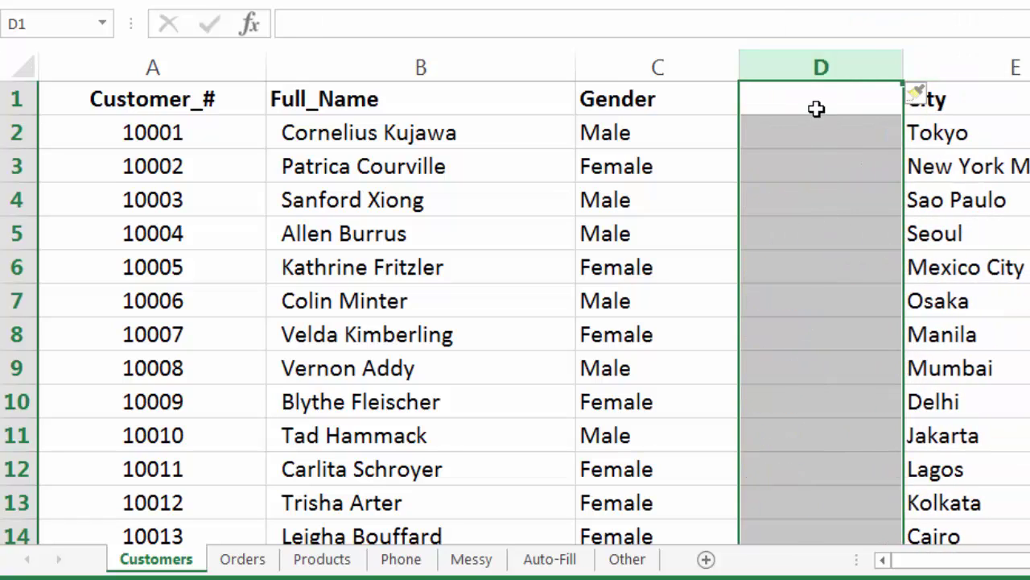
# Head the new column 'Phone Number' in D1 and widen it to fit.
pyautogui.click(751, 108)
pyautogui.write('P')
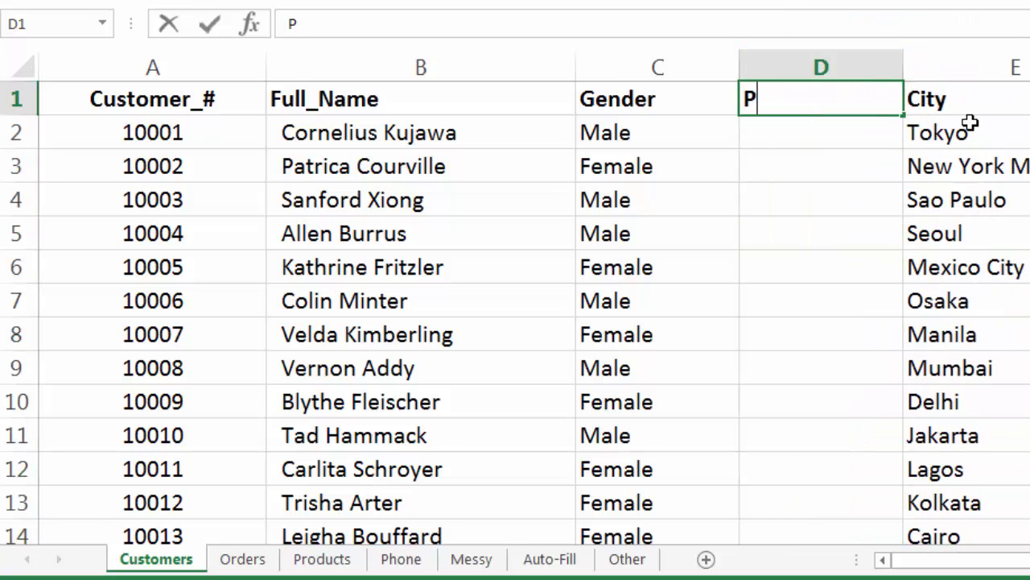
pyautogui.write('hone Number')
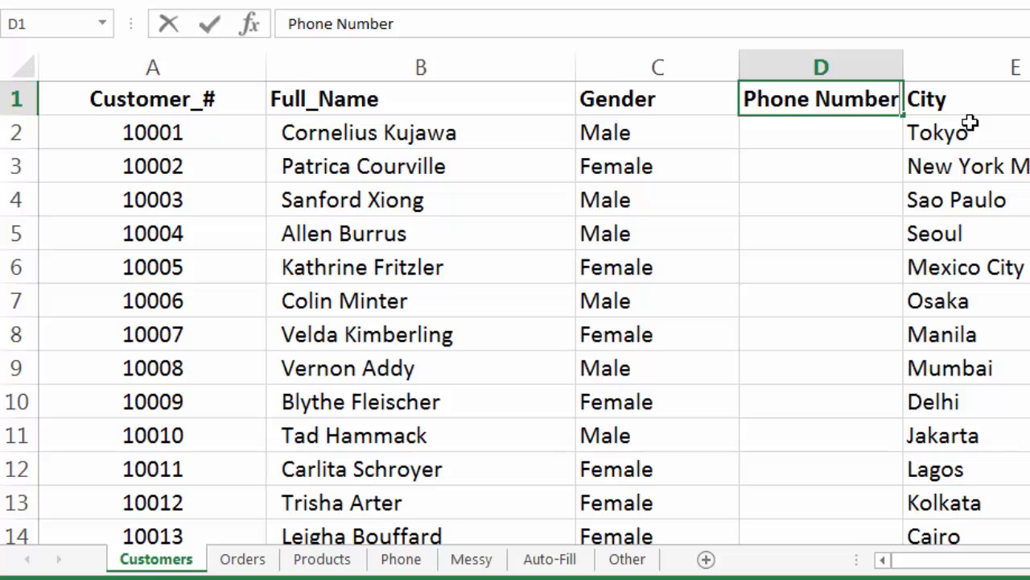
pyautogui.click(886, 158)
pyautogui.moveTo(898, 62); pyautogui.dragTo(918, 62)
# In D2, begin =vlookup(A2, using customer number A2, and move to the Phone sheet.
pyautogui.click(809, 135)
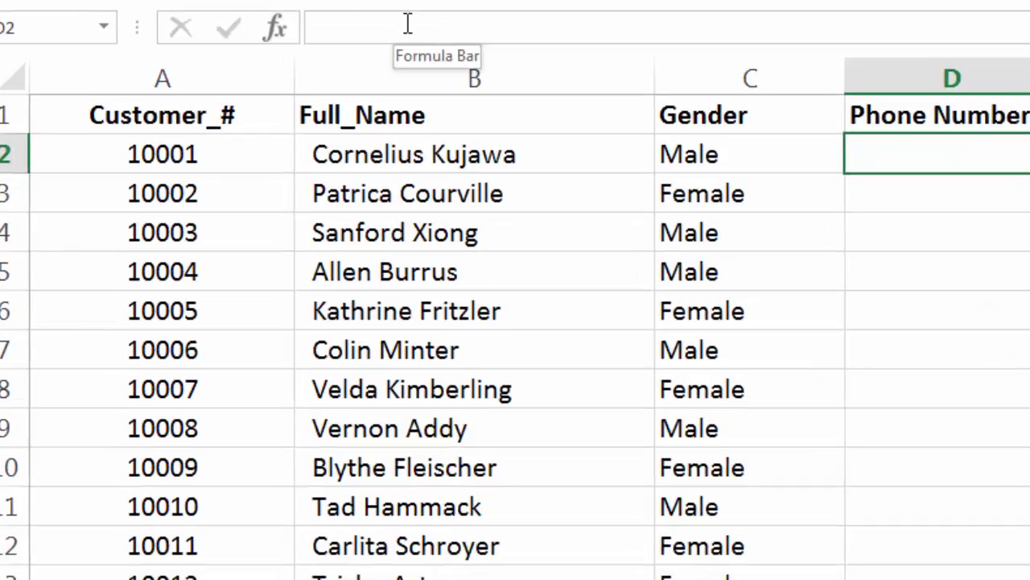
pyautogui.click(363, 20)
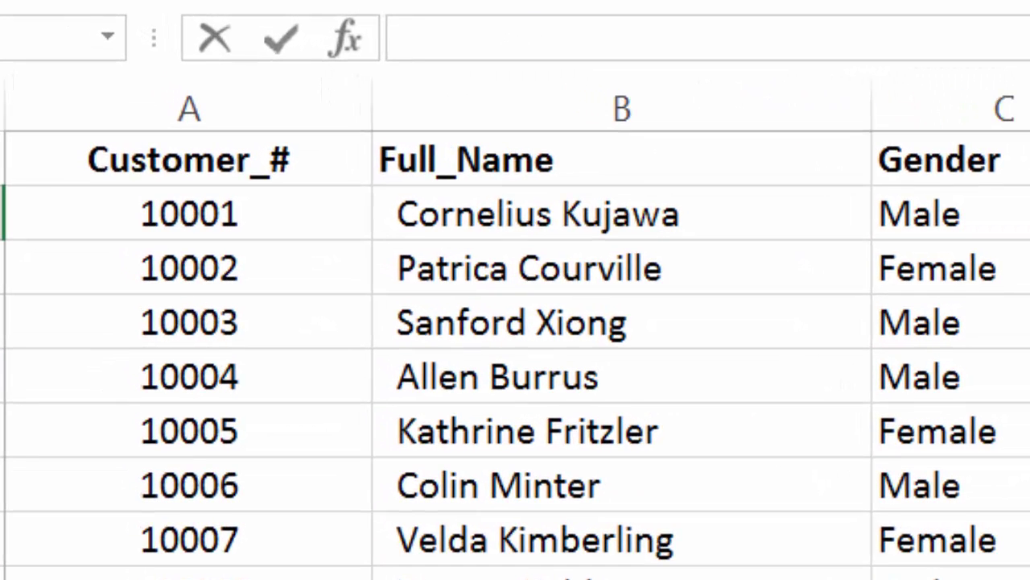
pyautogui.write('=vlookup(')
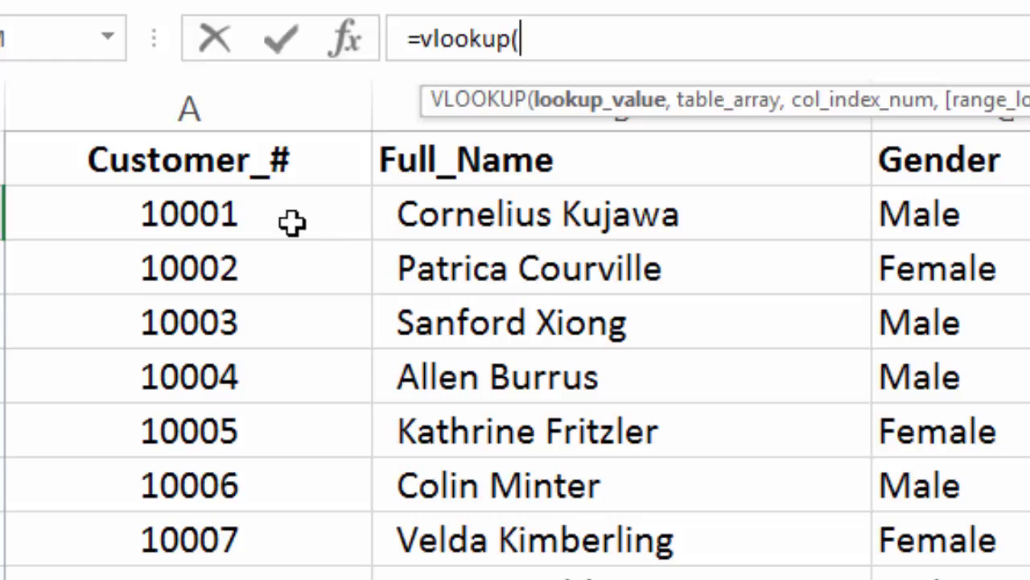
pyautogui.click(218, 221)
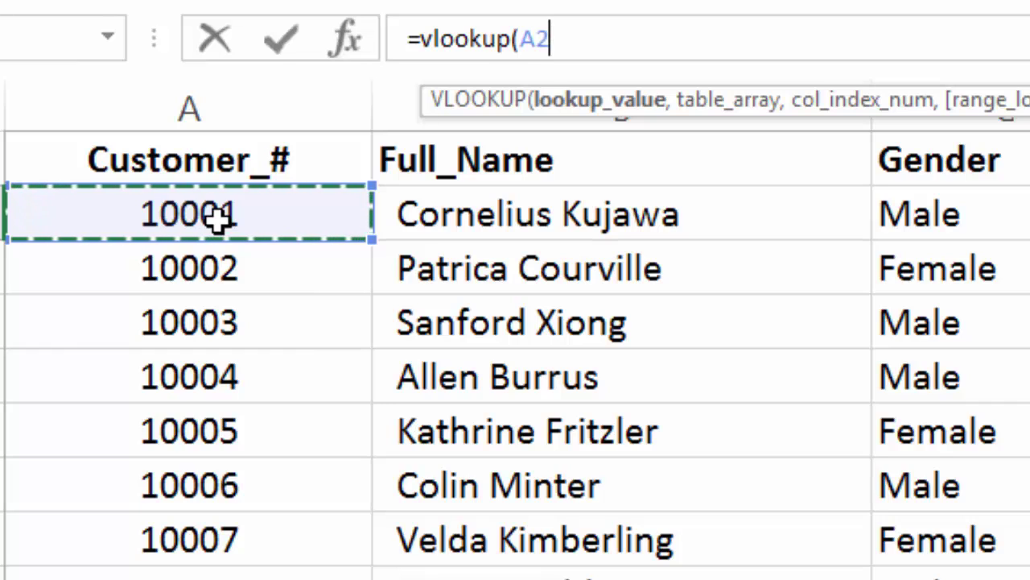
pyautogui.write(',')
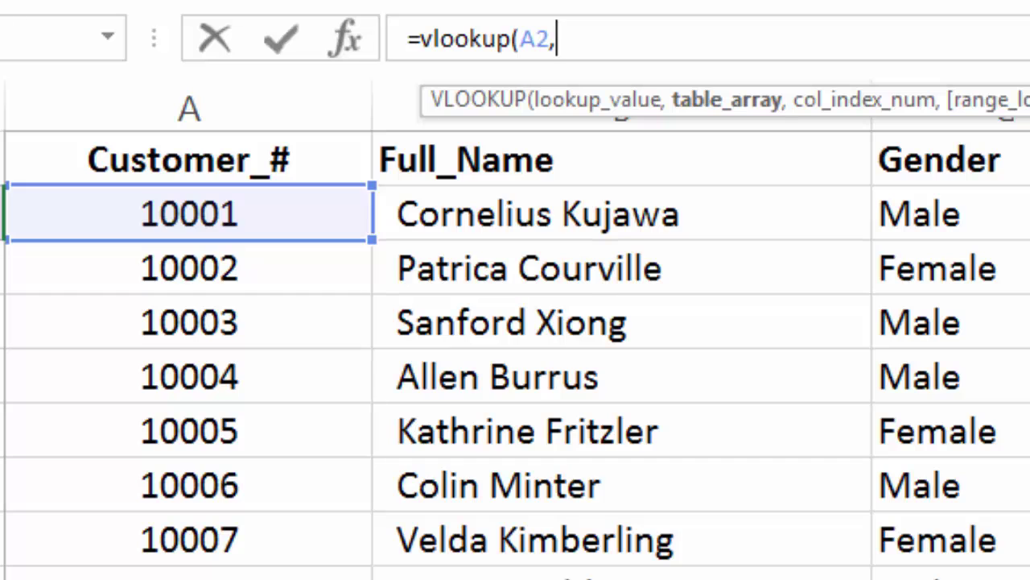
pyautogui.hotkey('ctrl', 'pagedown')
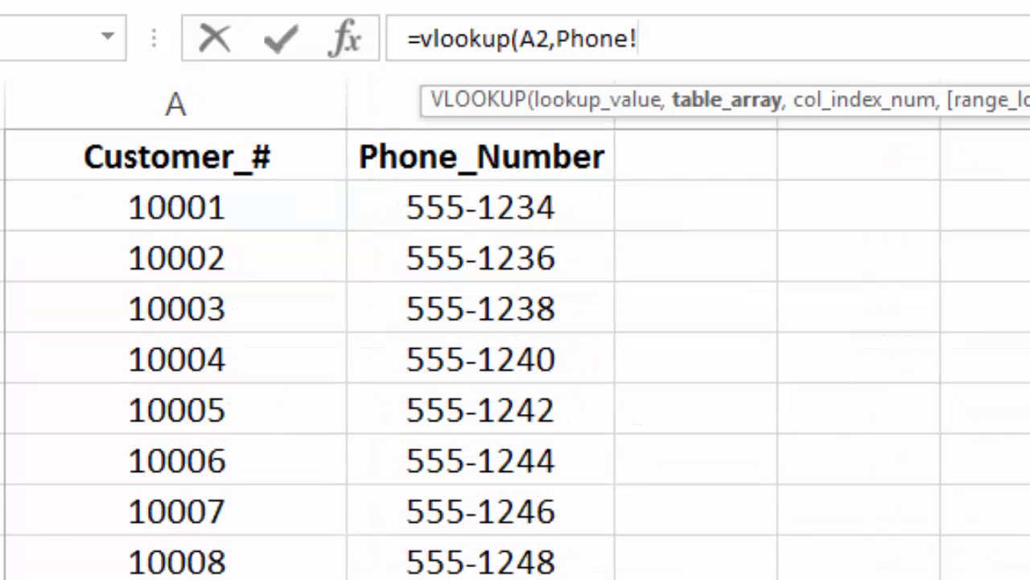
# Complete D2's formula as =vlookup(A2,Phone!A:B,2,FALSE) to return the phone number.
pyautogui.click(251, 99)
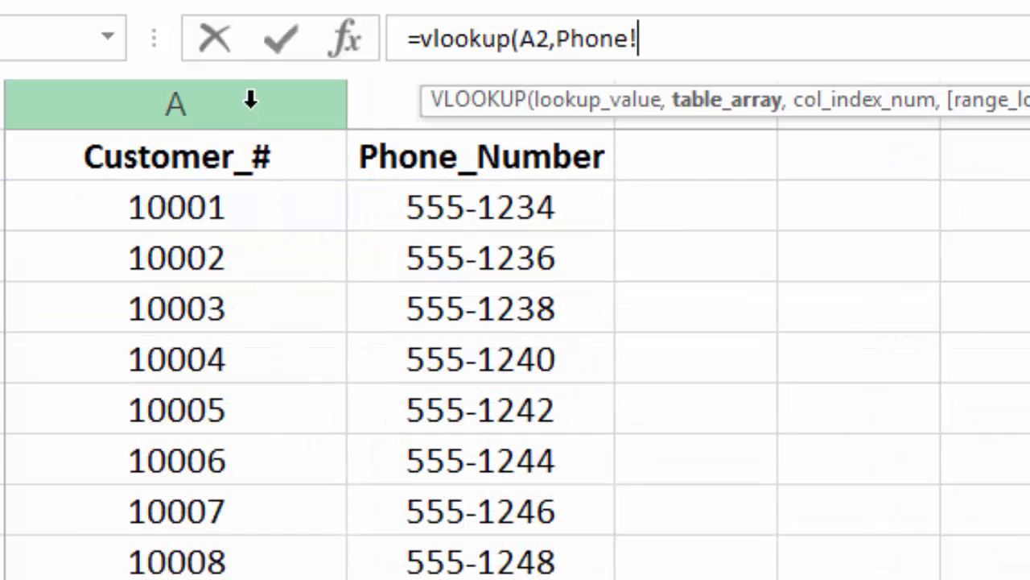
pyautogui.moveTo(251, 99); pyautogui.dragTo(413, 108)
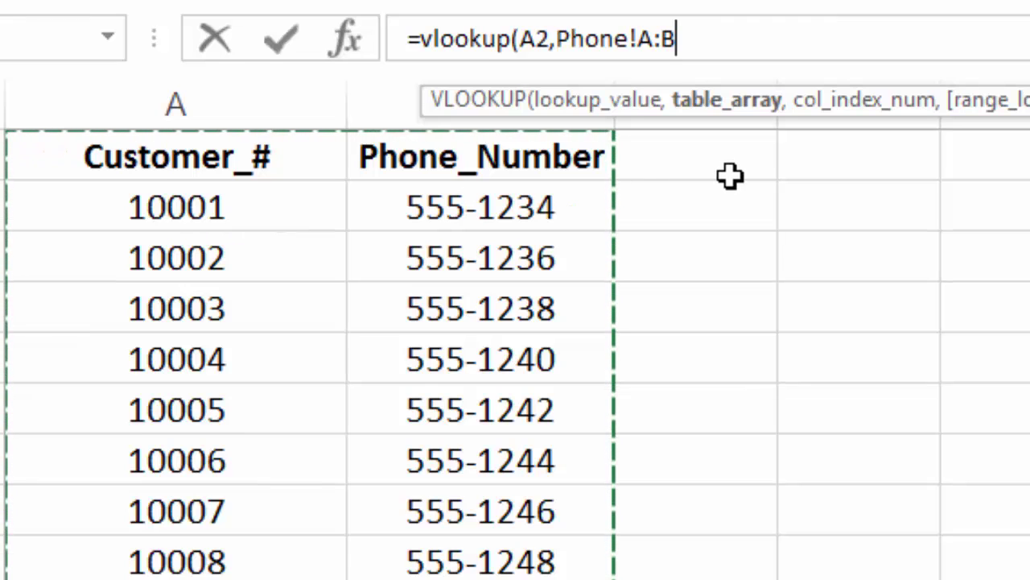
pyautogui.write(',')
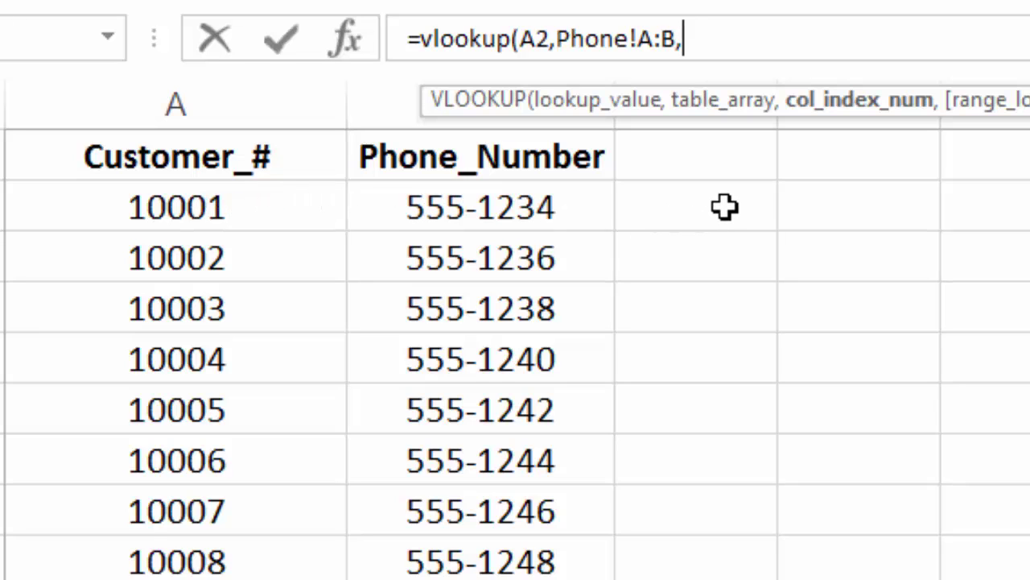
pyautogui.write('2')
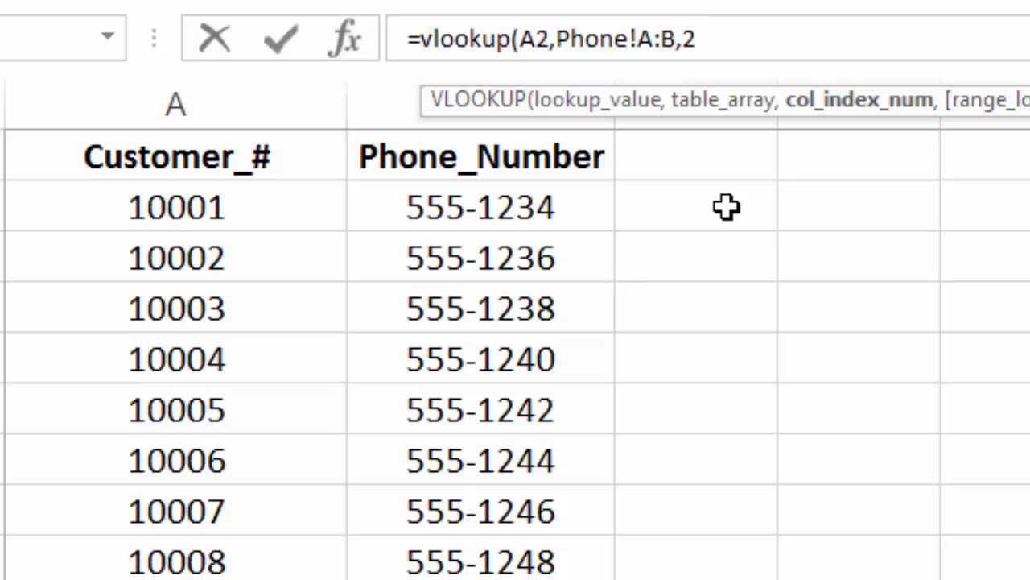
pyautogui.write(',FAS')
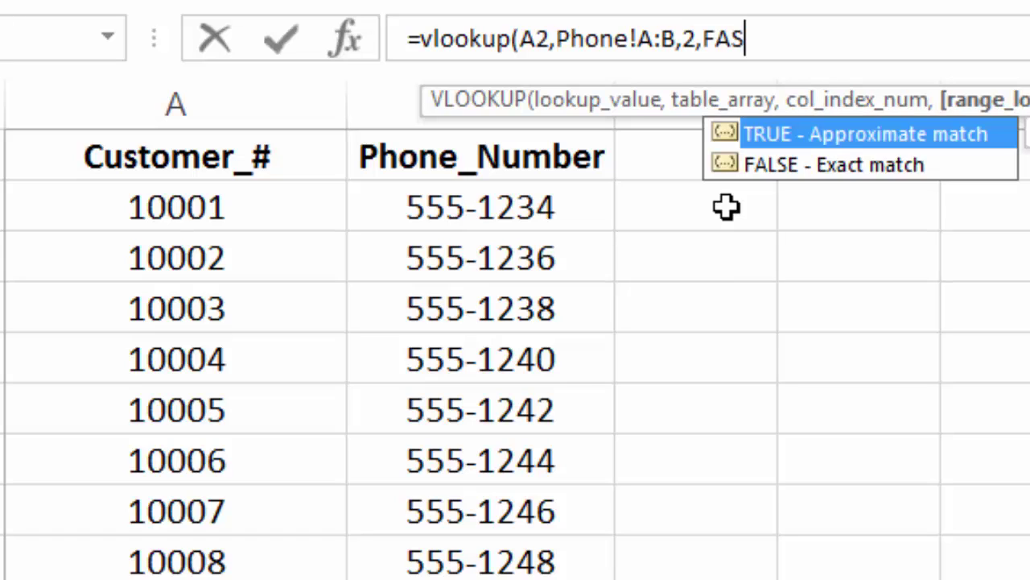
pyautogui.press('BackSpace')
pyautogui.write('LSE)')
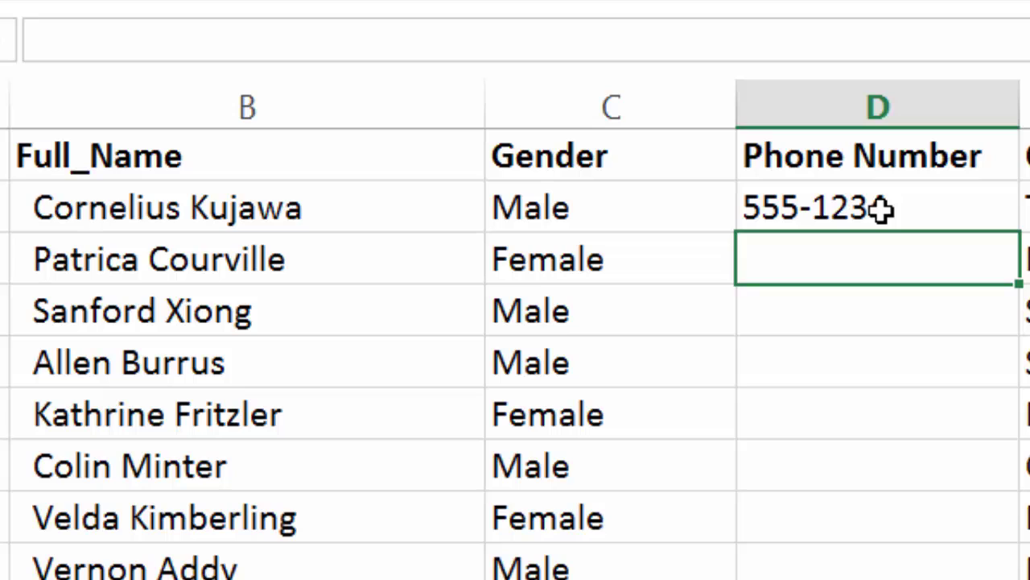
# Copy the D2 lookup down the whole Phone Number column and scroll through the results.
pyautogui.click(882, 208)
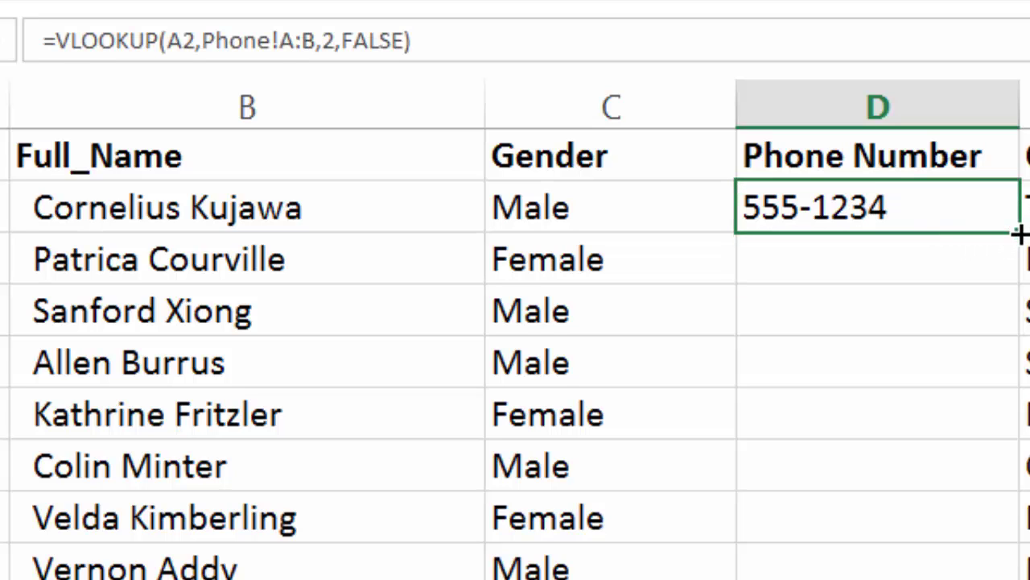
pyautogui.doubleClick(1019, 233)
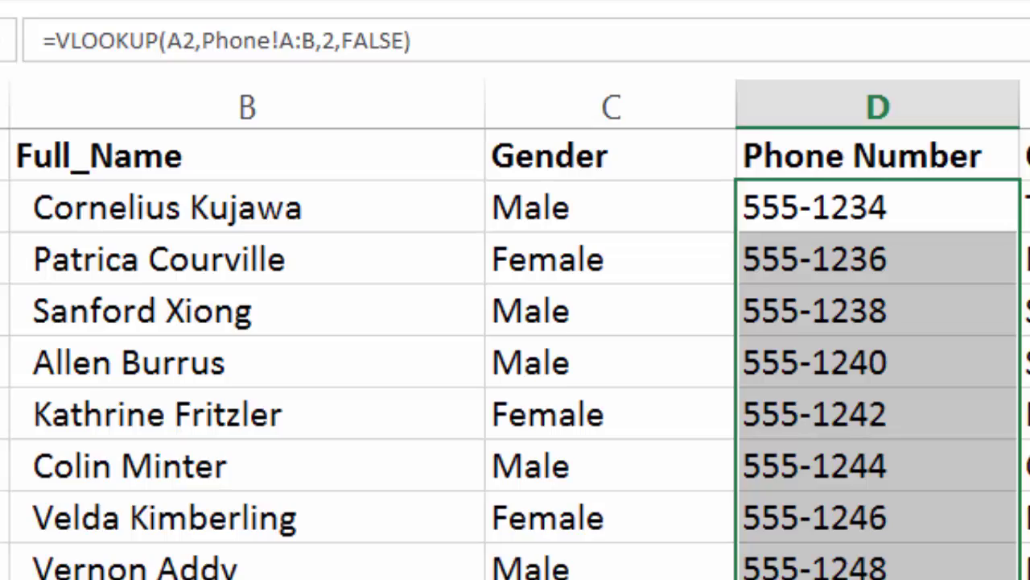
pyautogui.scroll(-20, 515, 356)
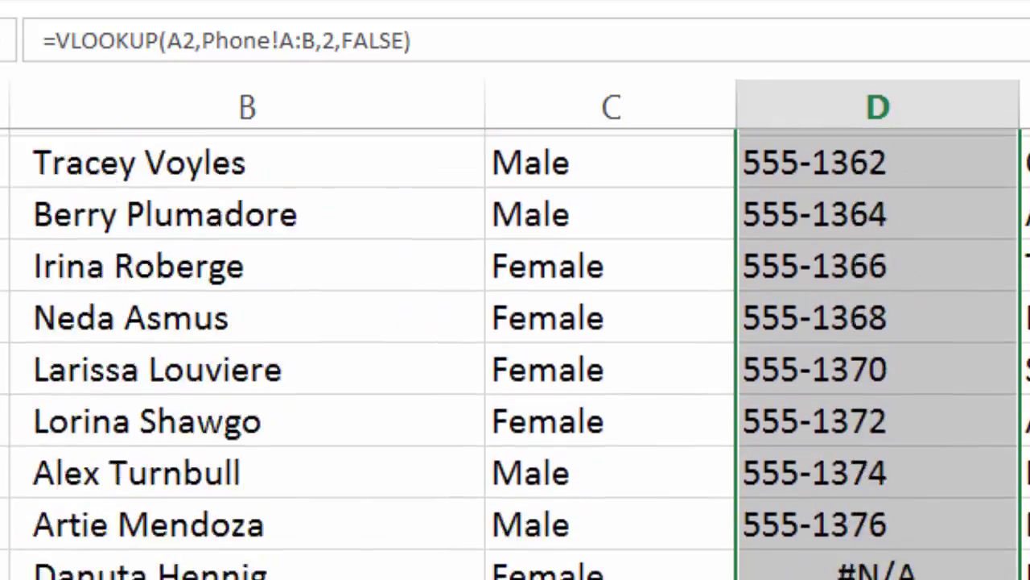
pyautogui.scroll(-20, 515, 354)
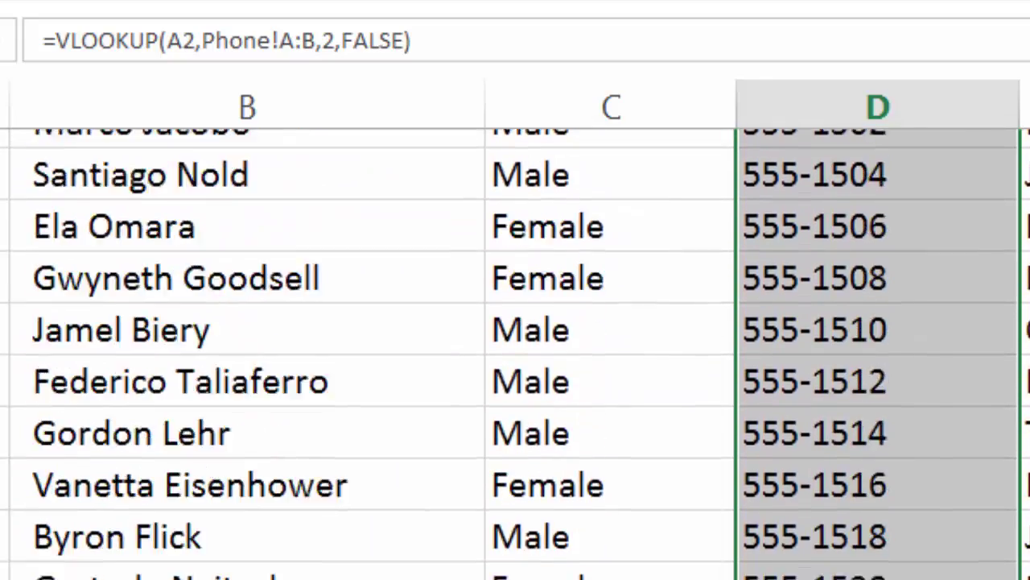
pyautogui.scroll(-1, 516, 354)
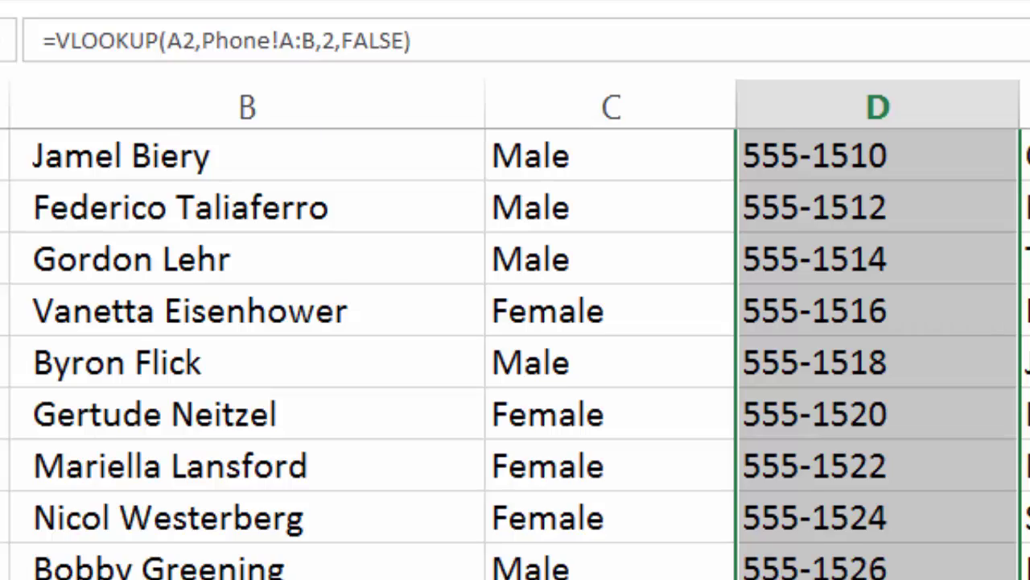
# Locate the customer row showing #N/A, then return to D2.
pyautogui.scroll(20, 515, 355)
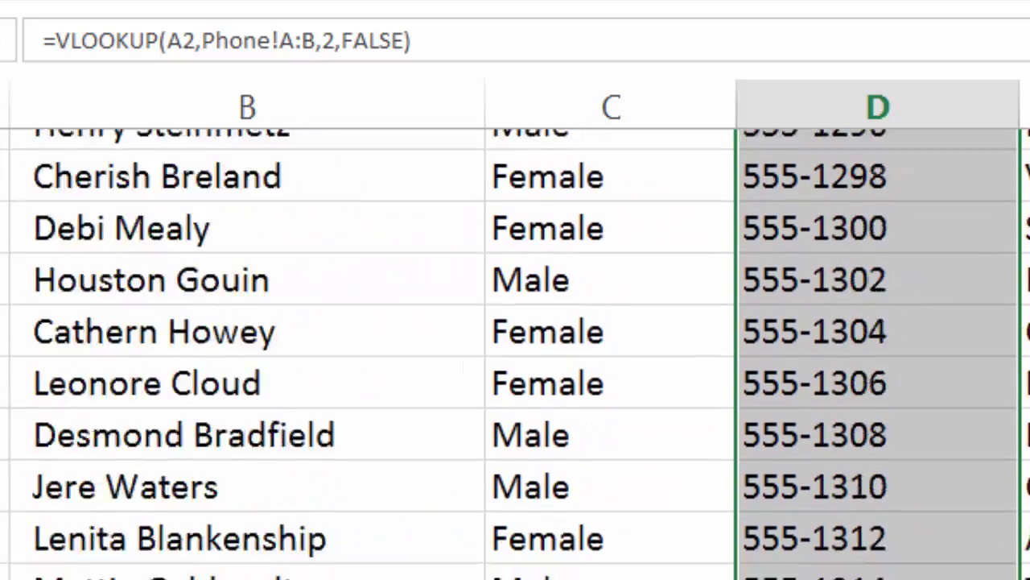
pyautogui.scroll(11, 515, 354)
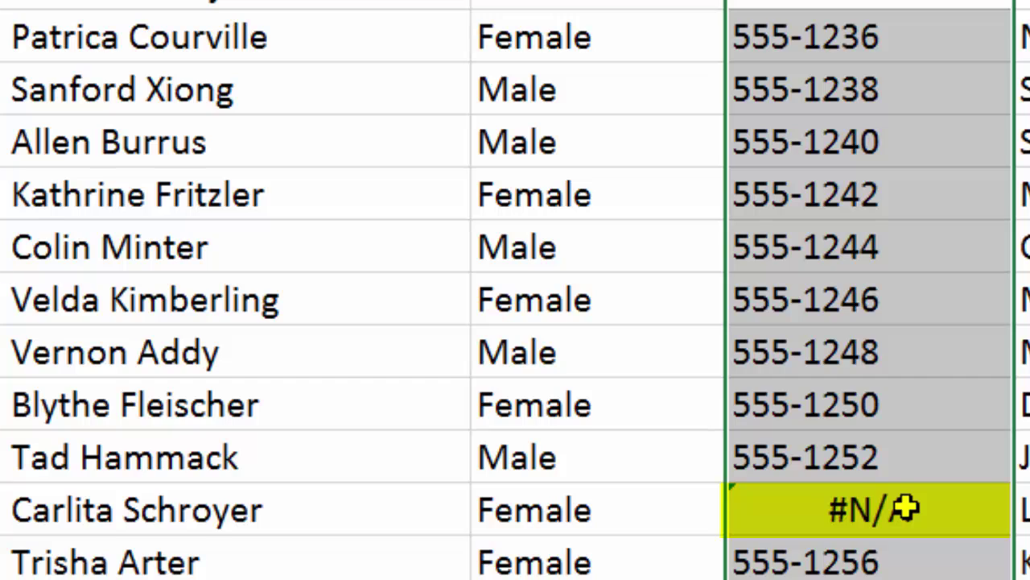
pyautogui.click(905, 507)
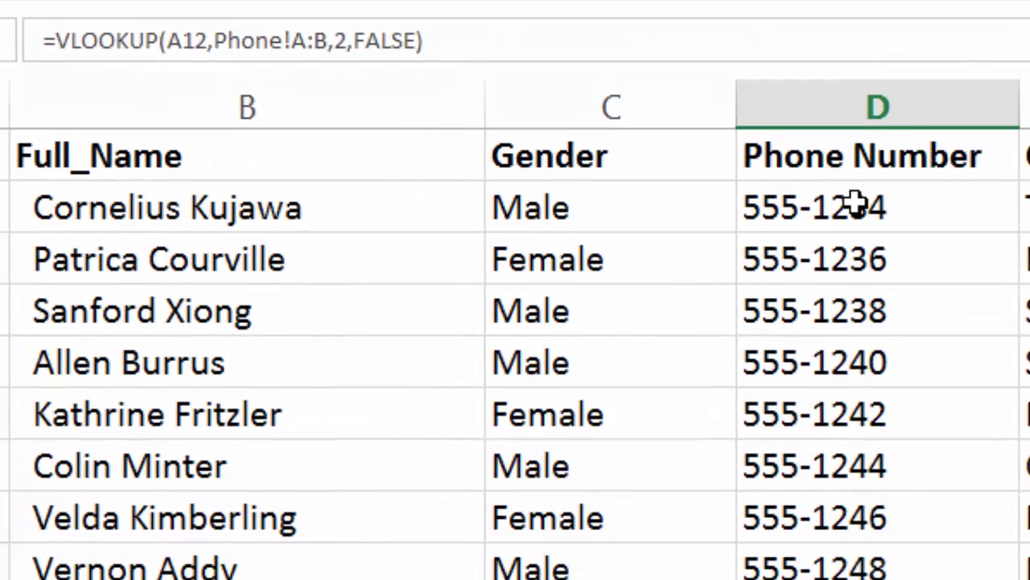
pyautogui.click(855, 206)
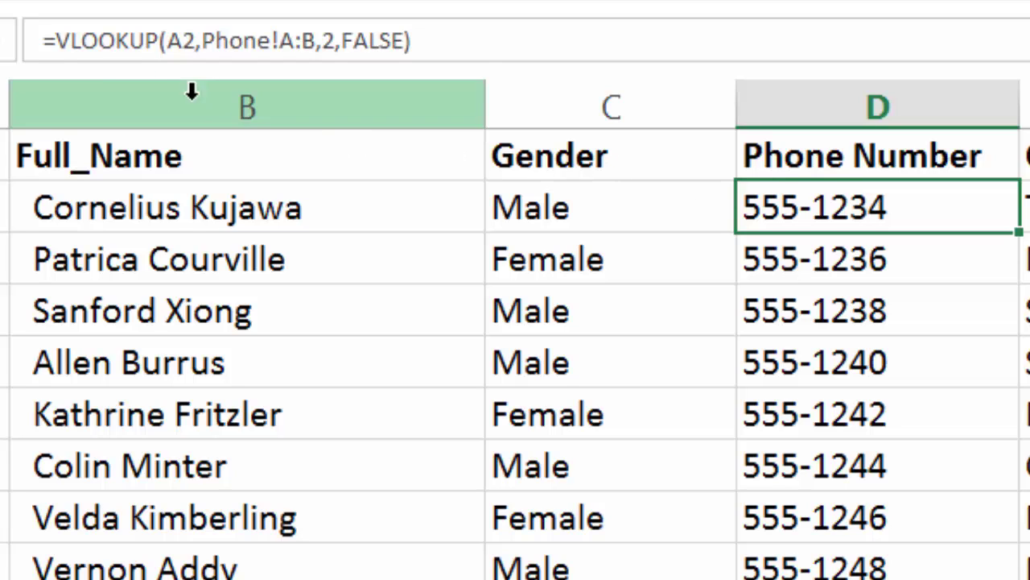
# Wrap D2's lookup as =IFERROR(VLOOKUP(A2,Phone!A:B,2,FALSE),"No number") and accept the correction.
pyautogui.click(53, 42)
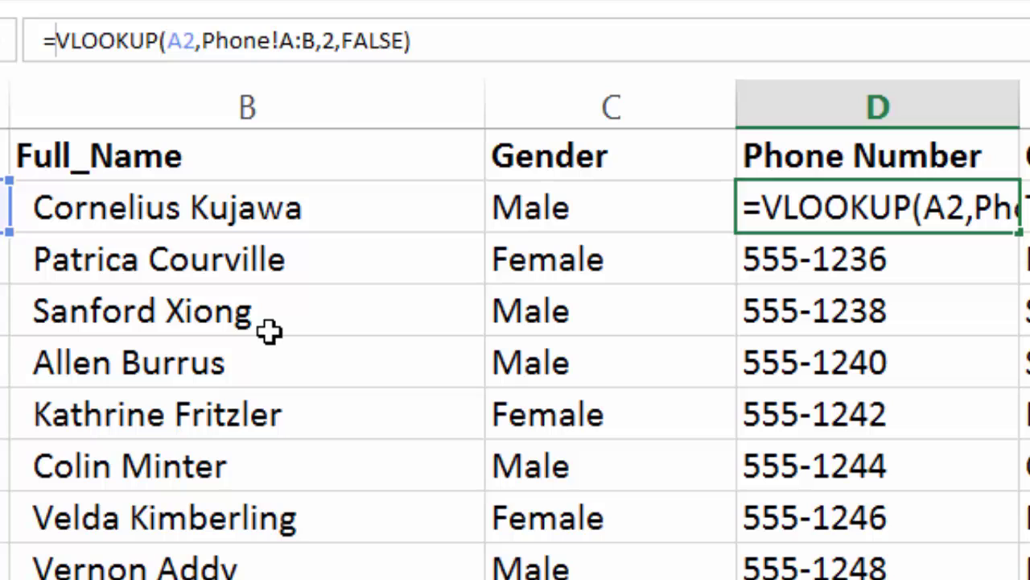
pyautogui.write('iferror')
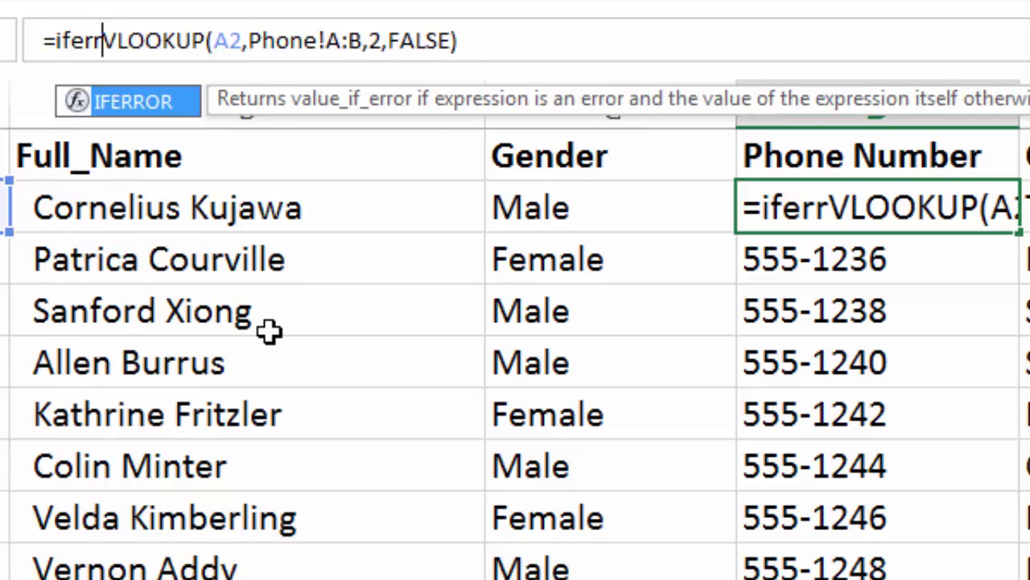
pyautogui.write('(')
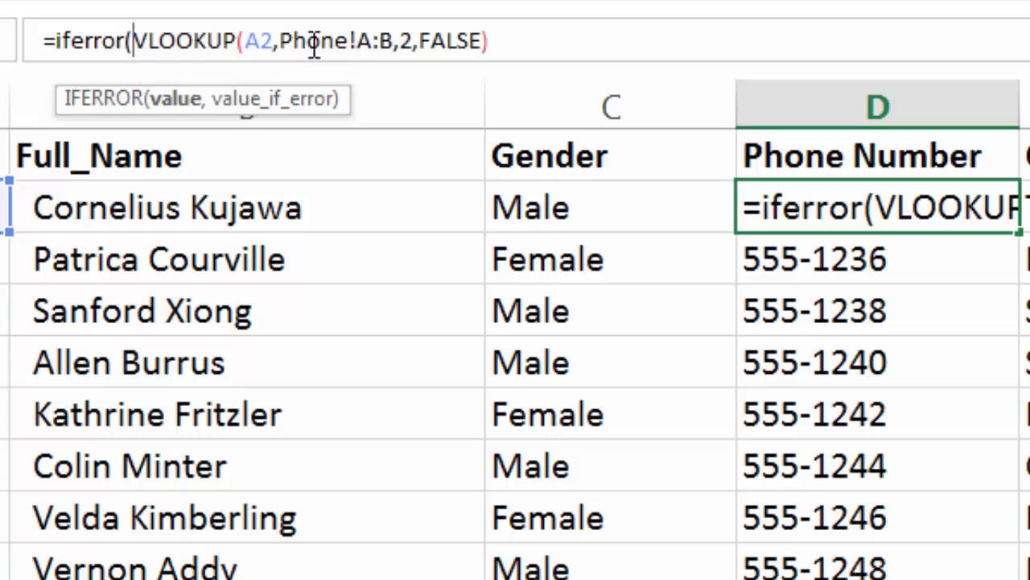
pyautogui.click(495, 42)
pyautogui.write(',')
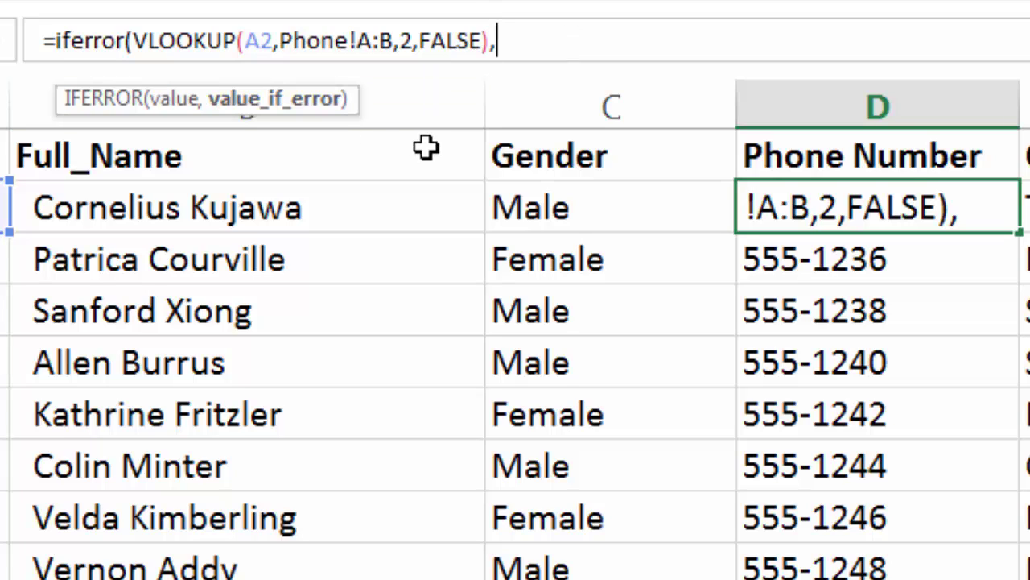
pyautogui.write('"no')
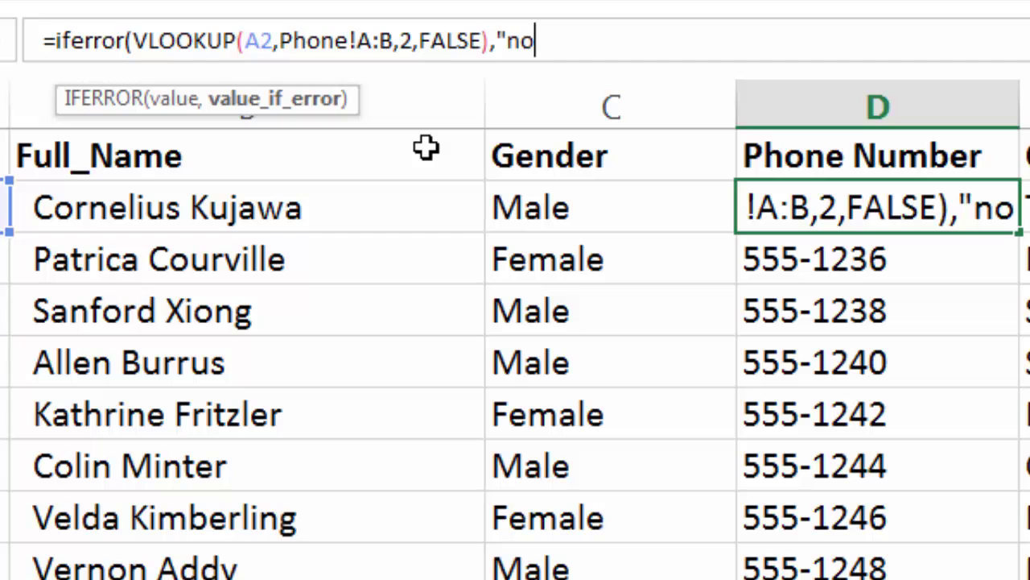
pyautogui.press('BackSpace')
pyautogui.press('BackSpace')
pyautogui.write('No numbe')
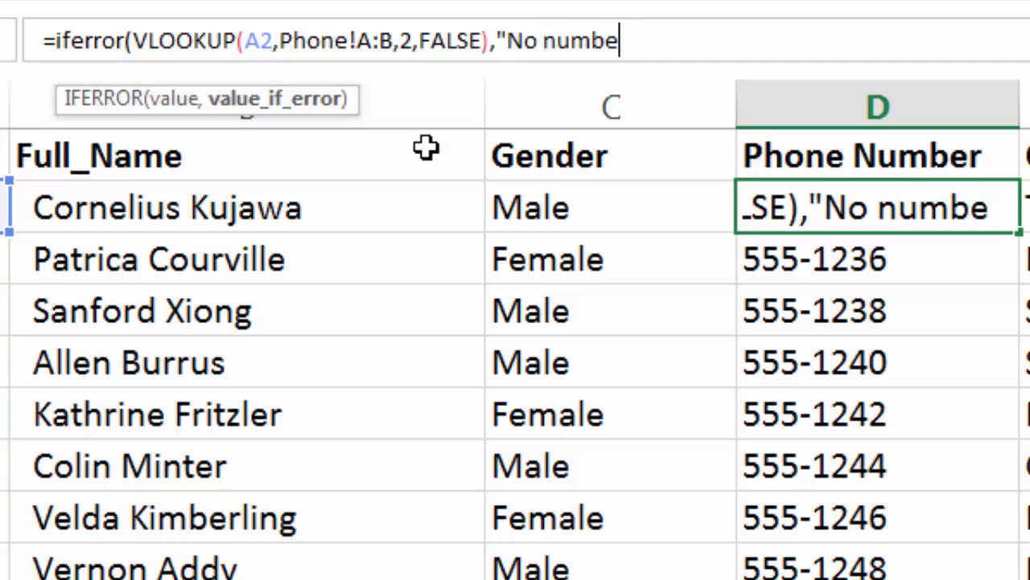
pyautogui.write('r')
pyautogui.press('Return')
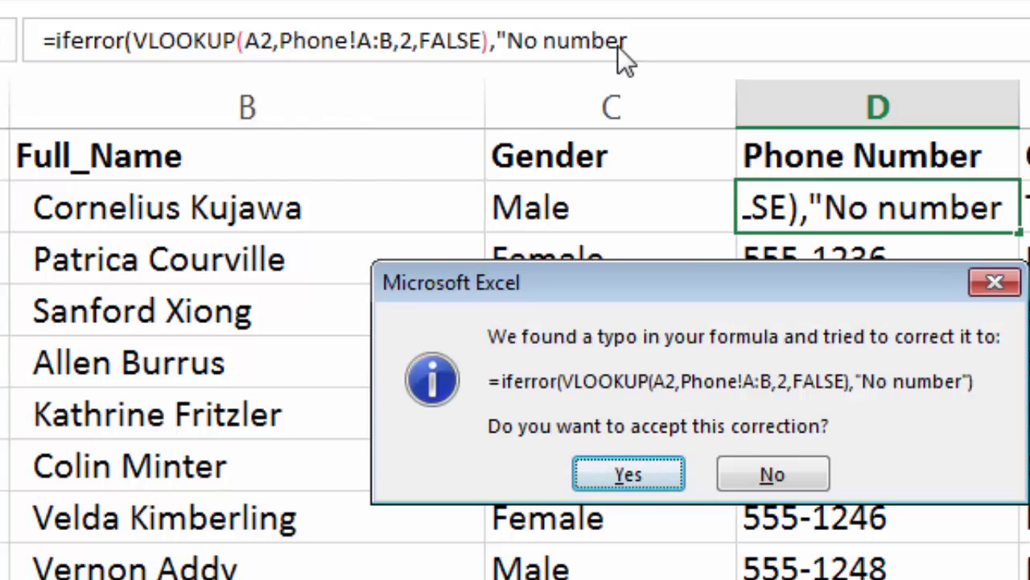
pyautogui.click(656, 478)
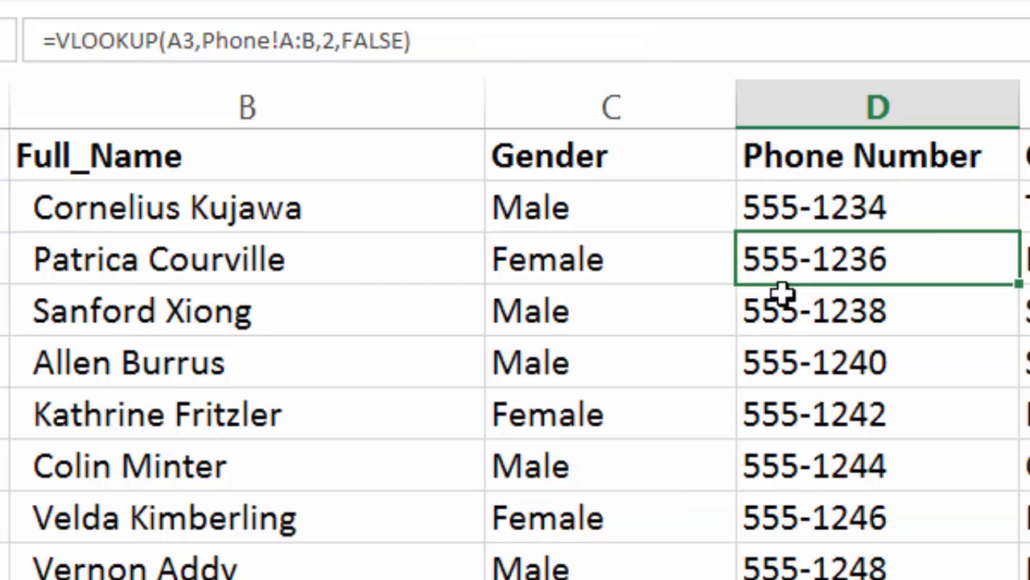
# Copy the IFERROR formula down column D and confirm the unmatched customer shows No number.
pyautogui.click(815, 211)
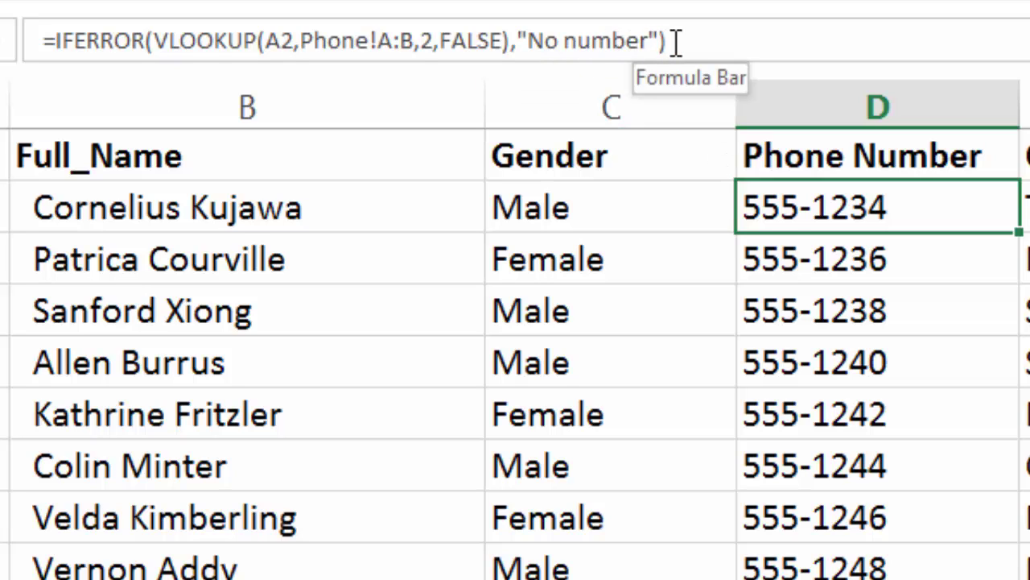
pyautogui.doubleClick(1019, 232)
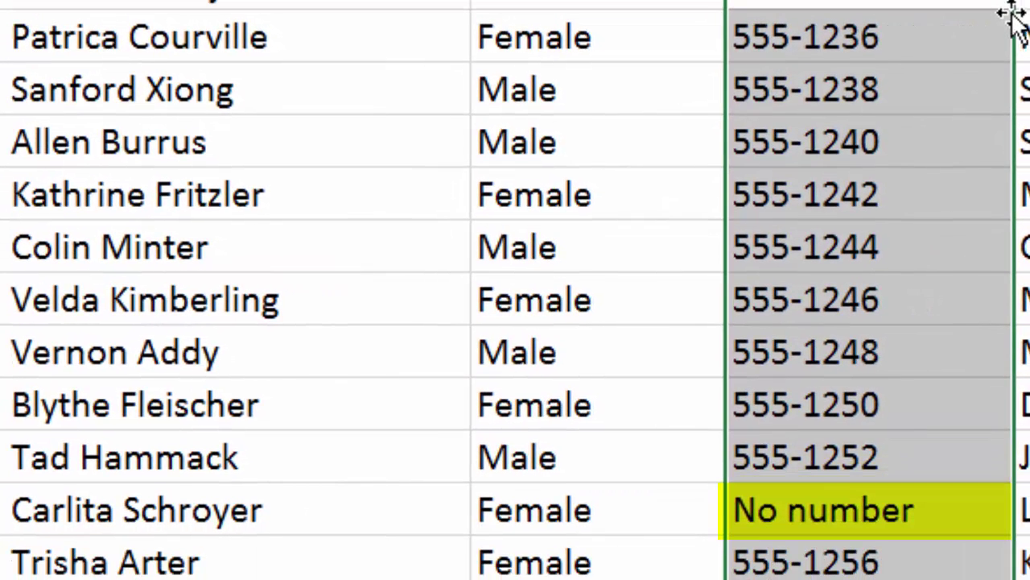
pyautogui.click(851, 508)
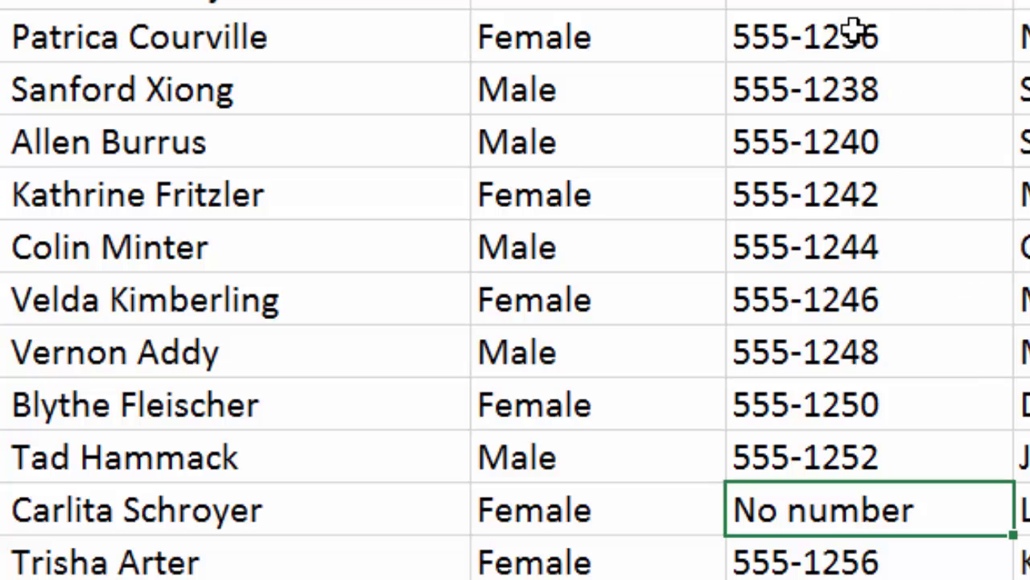
pyautogui.click(837, 4)
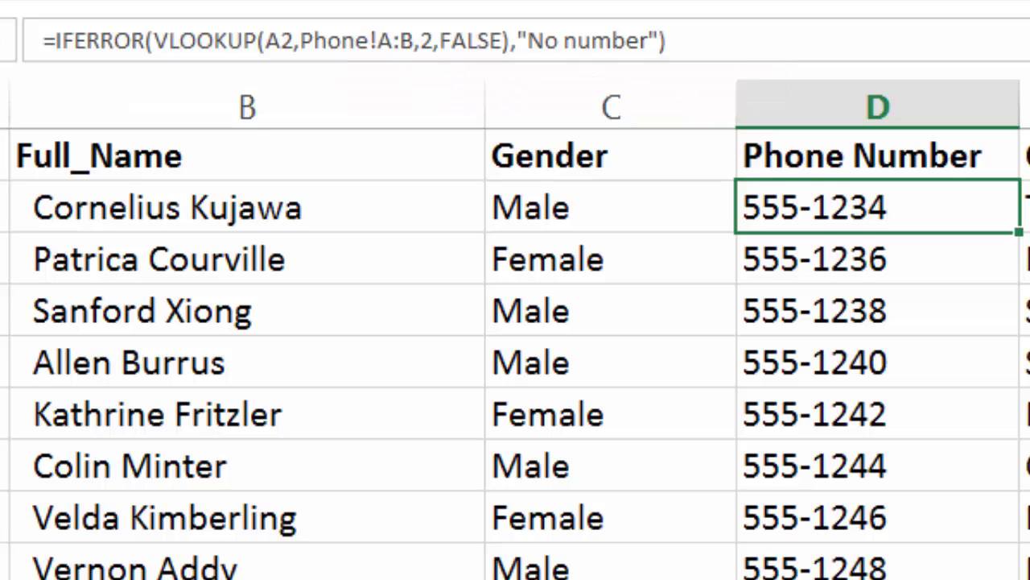
pyautogui.scroll(-20, 515, 354)
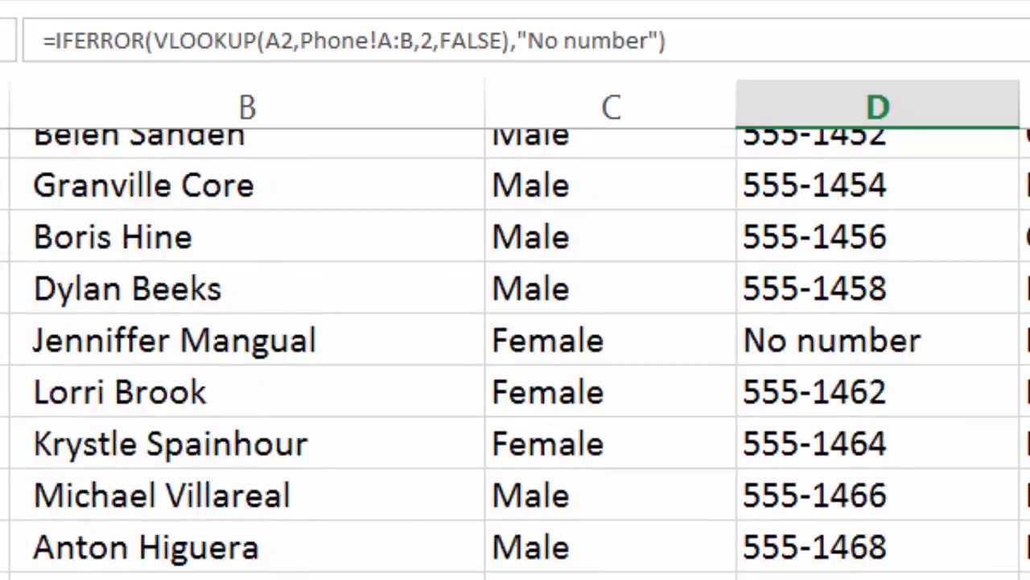
pyautogui.scroll(-10, 515, 354)
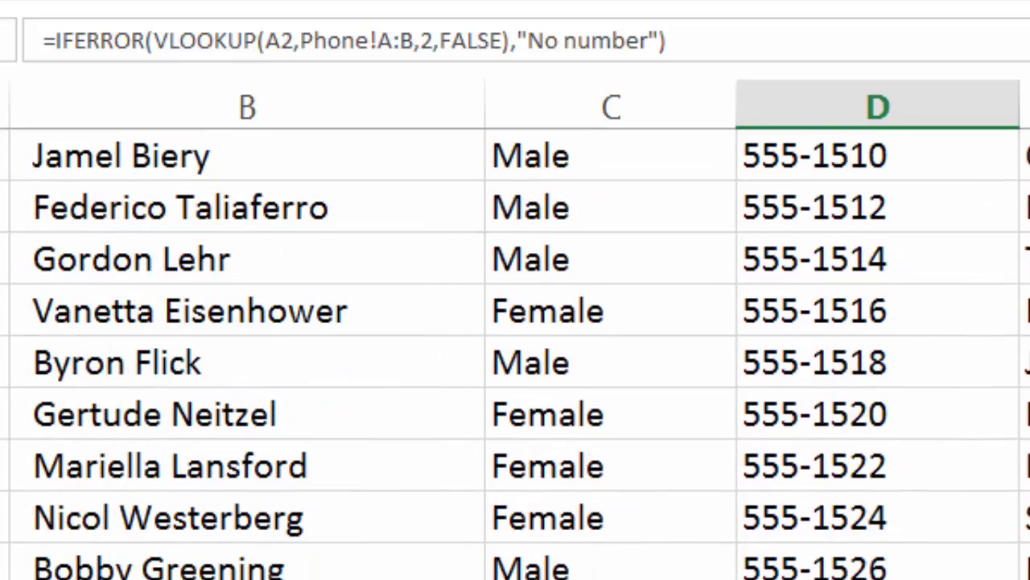
# Copy the Phone Number range and paste it back as values only, confirming D2 holds plain text.
pyautogui.moveTo(829, 565); pyautogui.dragTo(817, 158)
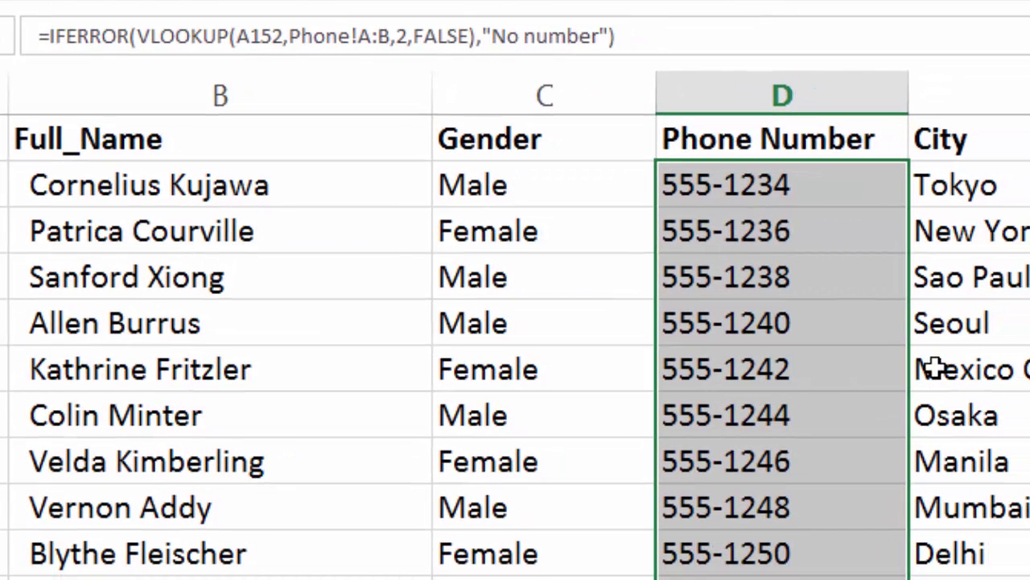
pyautogui.hotkey('ctrl', 'c')
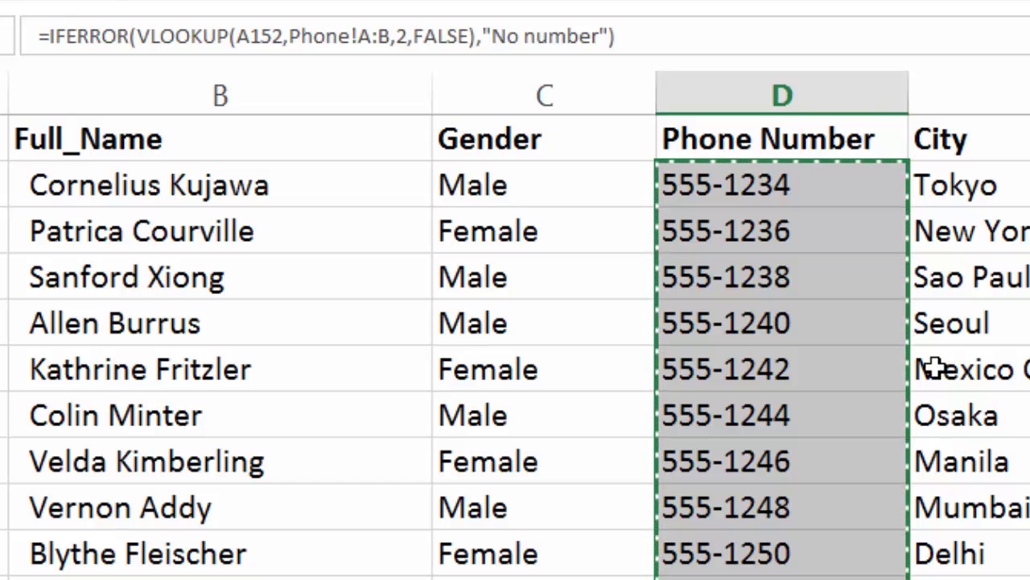
pyautogui.hotkey('ctrl', 'v')
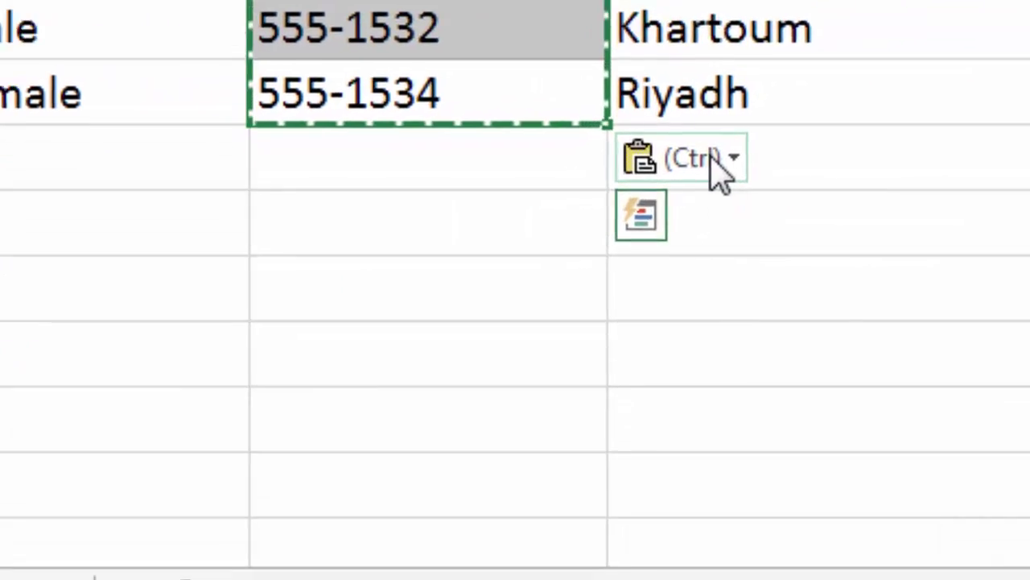
pyautogui.click(985, 465)
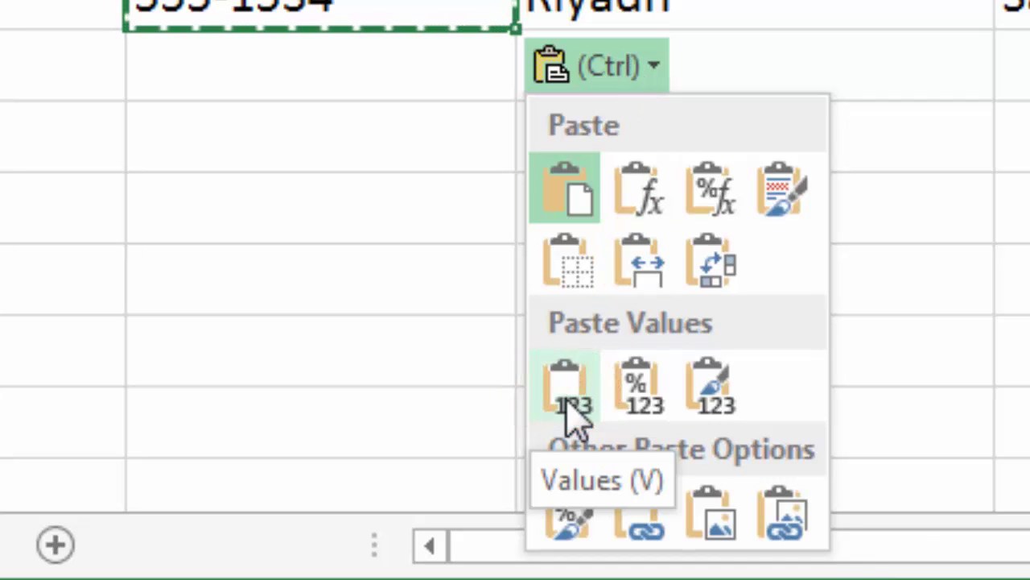
pyautogui.click(565, 399)
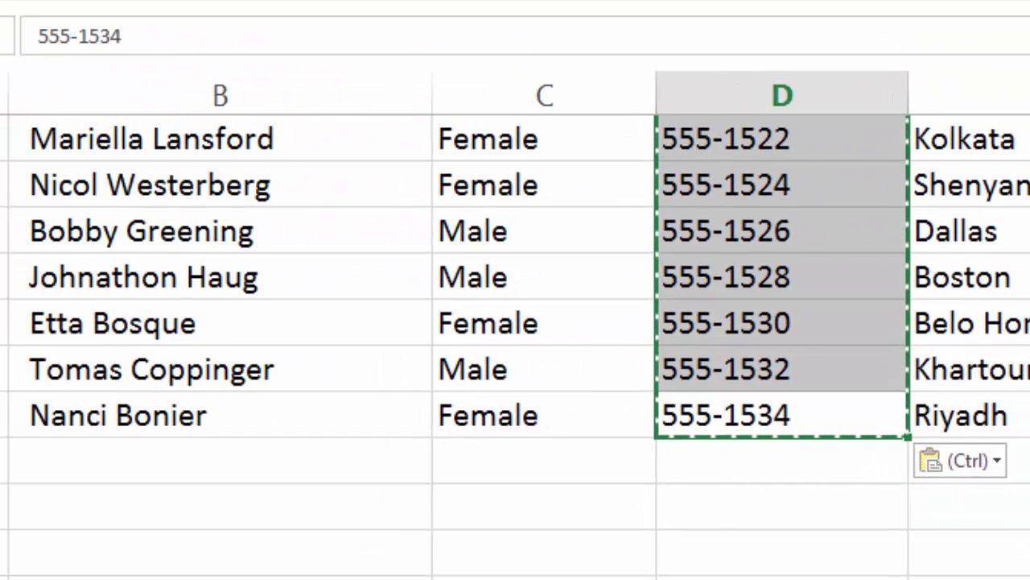
pyautogui.scroll(20, 515, 347)
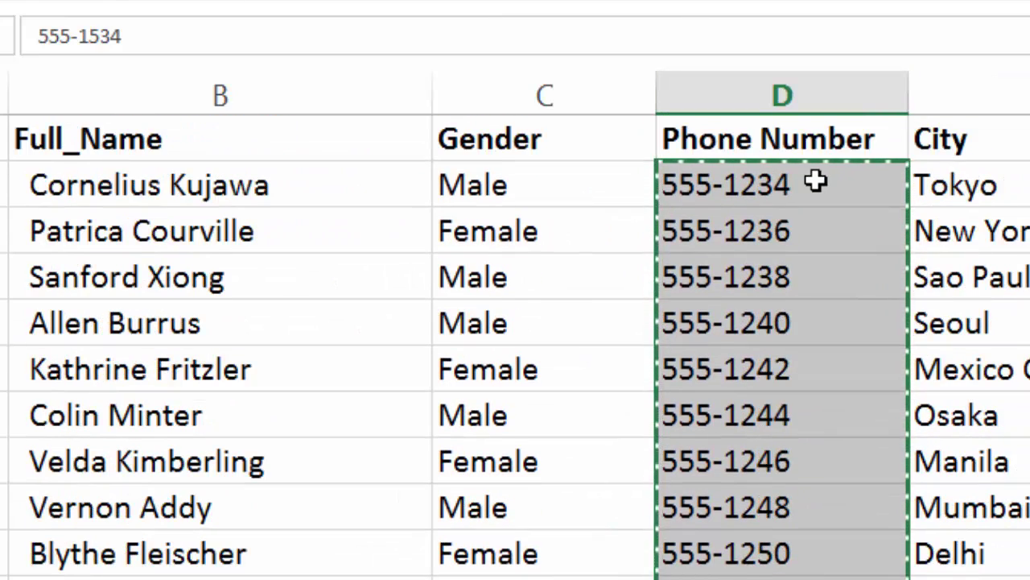
pyautogui.click(815, 182)
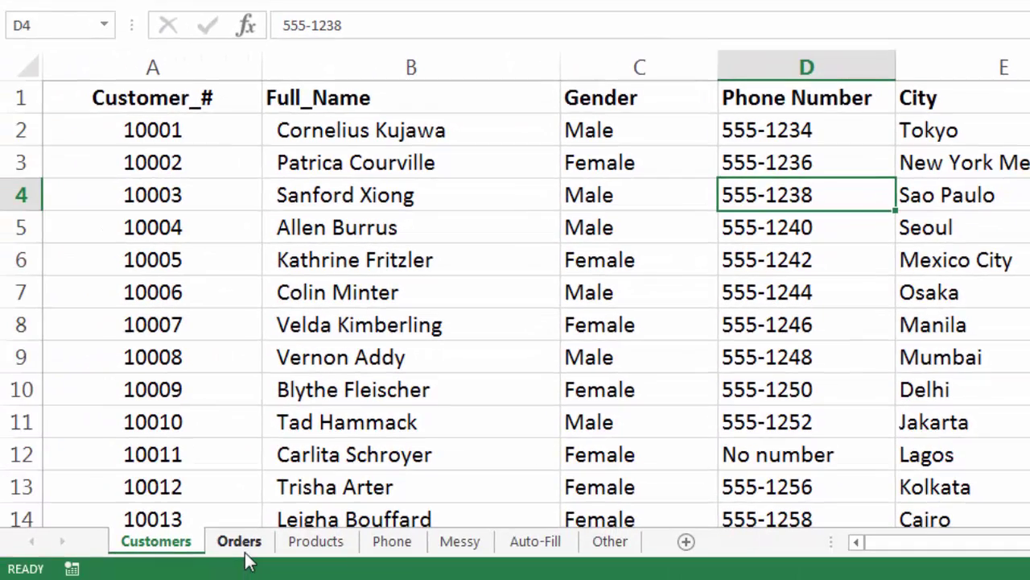
# Go to Orders, glance at the Products price list, and begin a formula in F2.
pyautogui.click(245, 553)
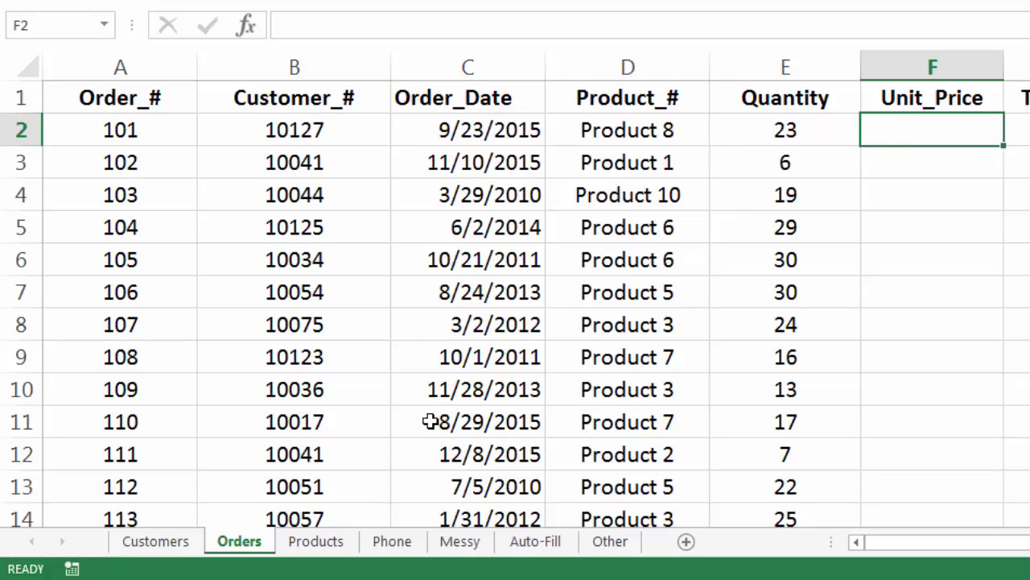
pyautogui.click(316, 544)
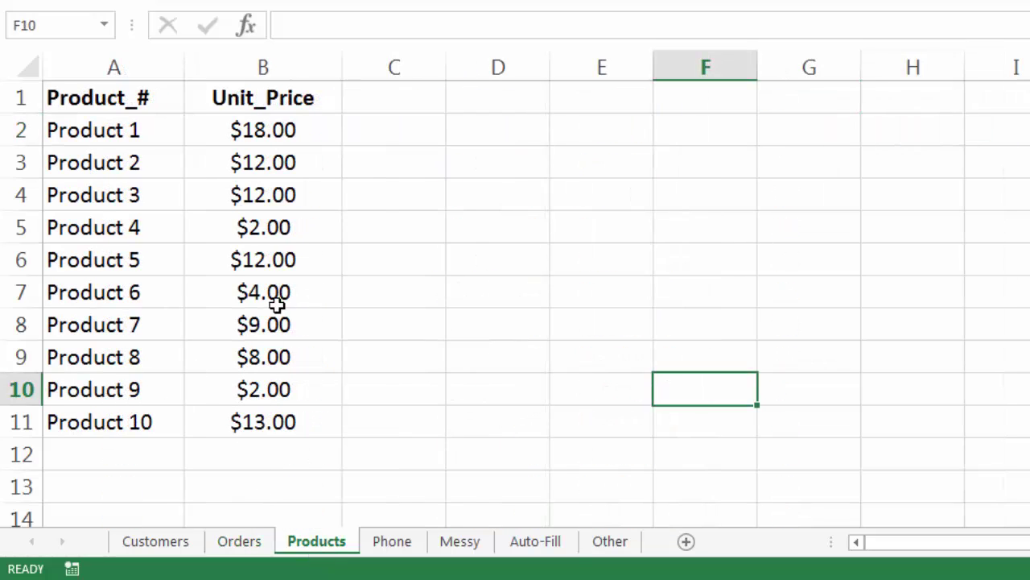
pyautogui.click(256, 546)
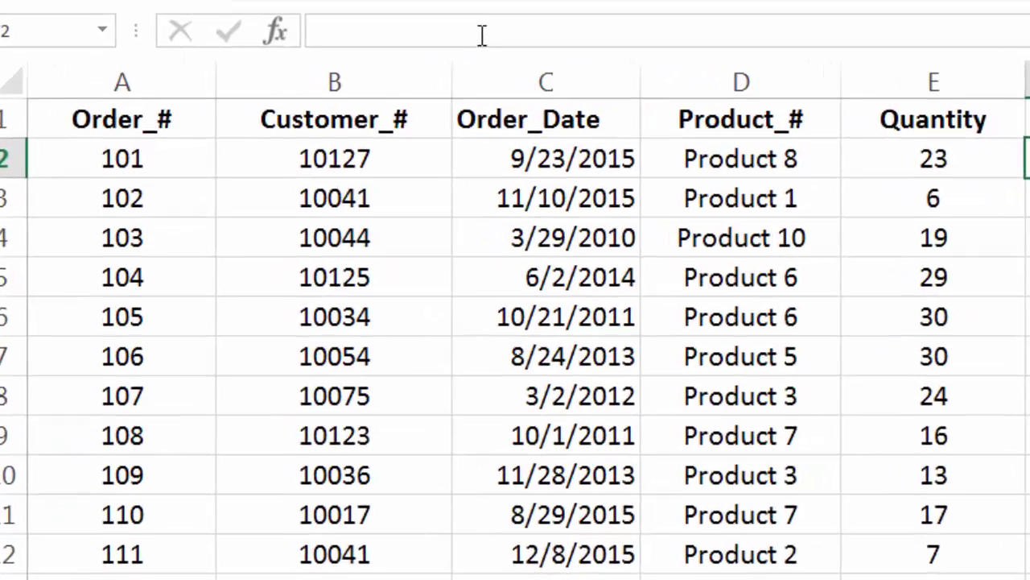
pyautogui.click(415, 28)
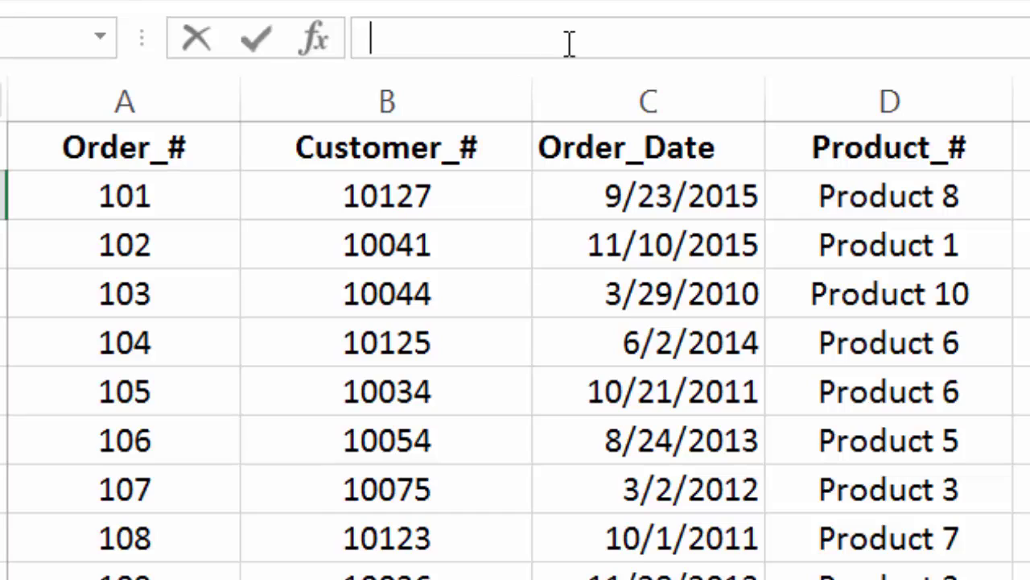
# Enter =VLOOKUP(D2,Products!A:B,2,FALSE) in F2 so Product 8 shows $8.00.
pyautogui.write('=vlookup')
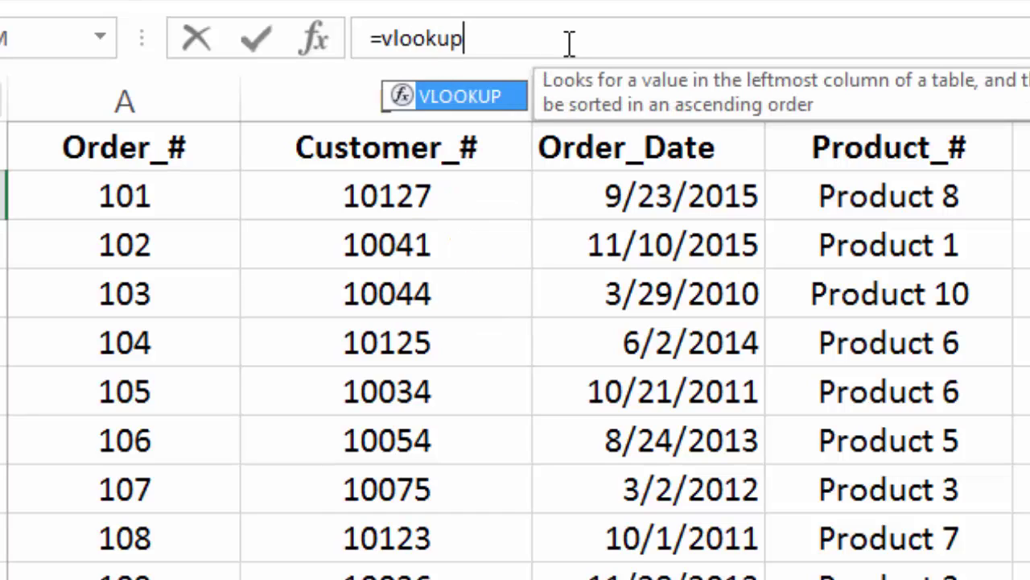
pyautogui.write('(')
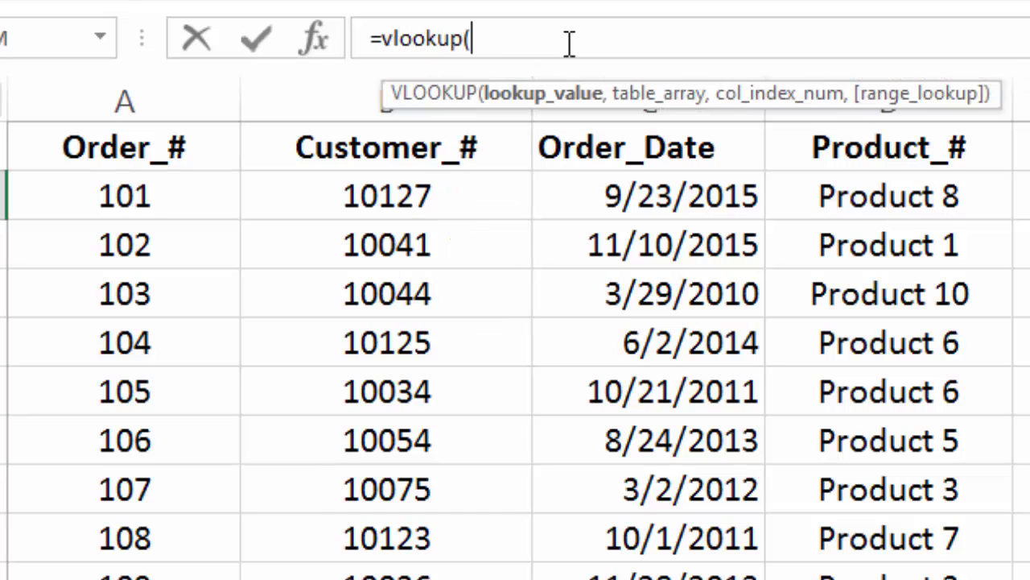
pyautogui.click(869, 202)
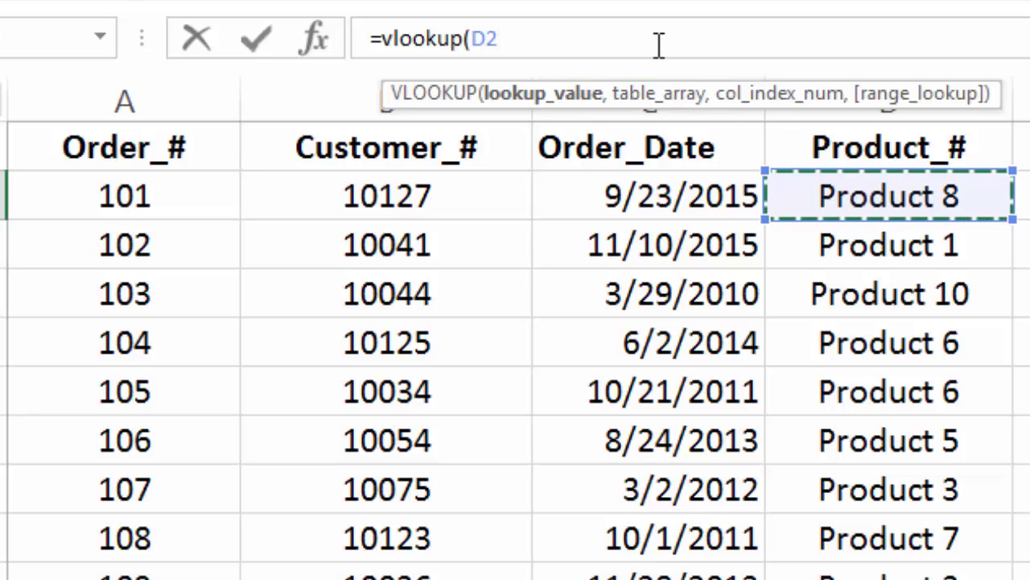
pyautogui.write(',')
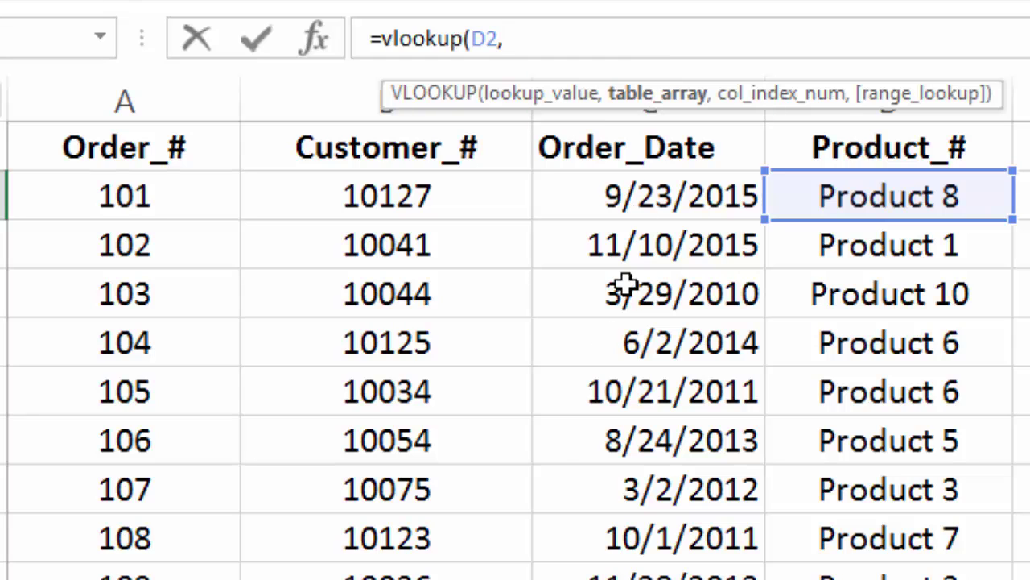
pyautogui.hotkey('ctrl', 'pagedown')
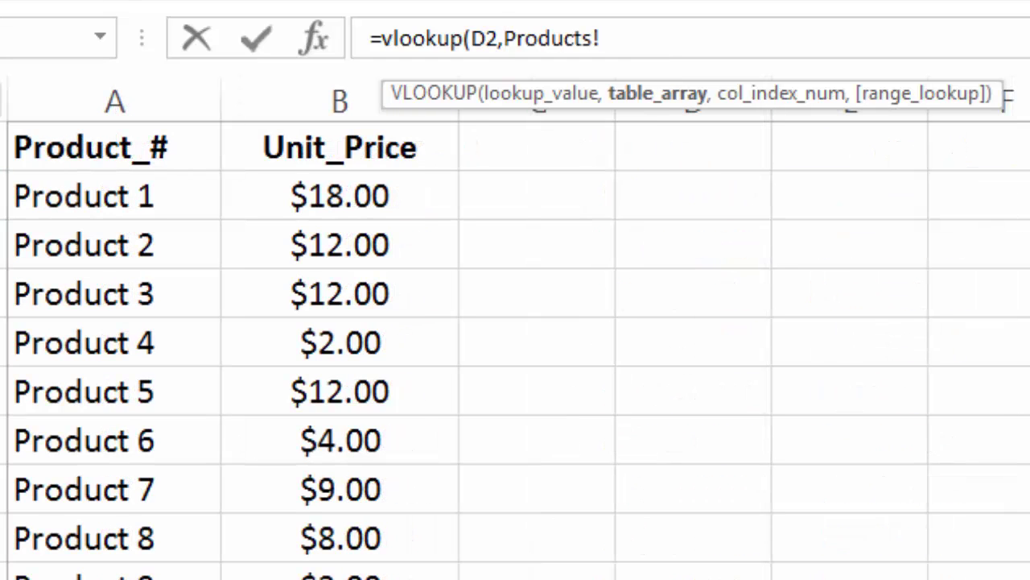
pyautogui.moveTo(150, 80); pyautogui.dragTo(252, 94)
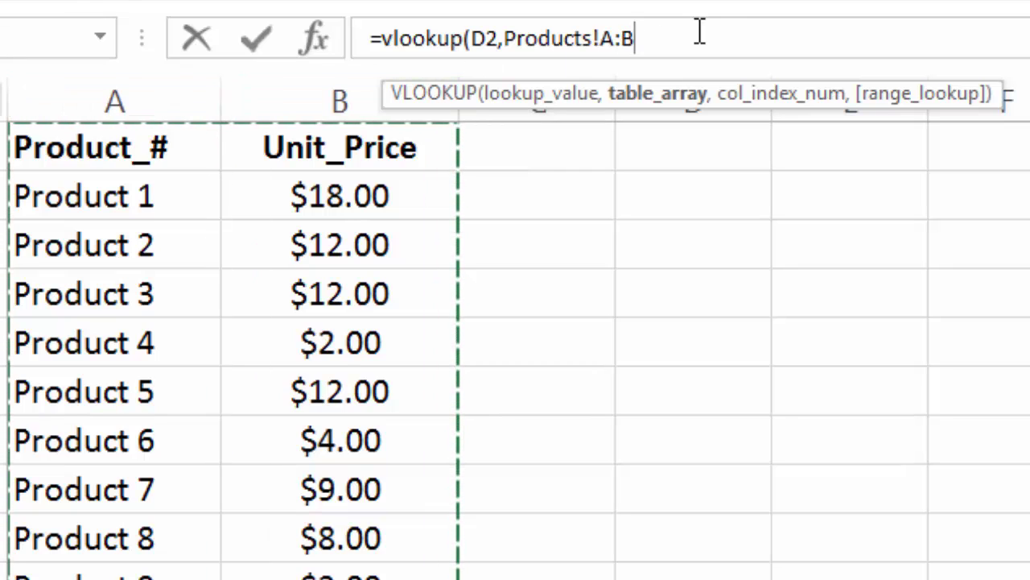
pyautogui.write(',')
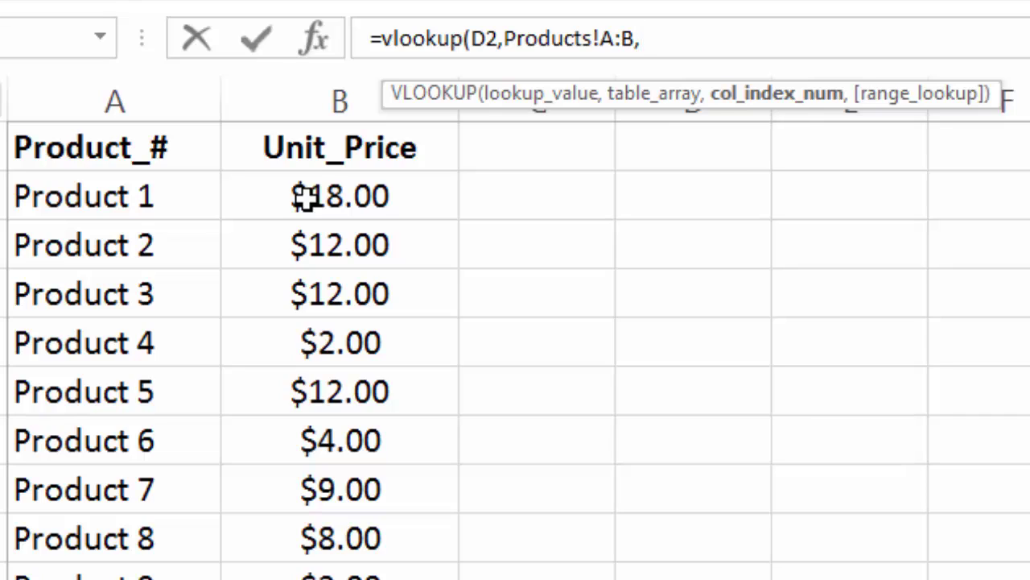
pyautogui.write('2')
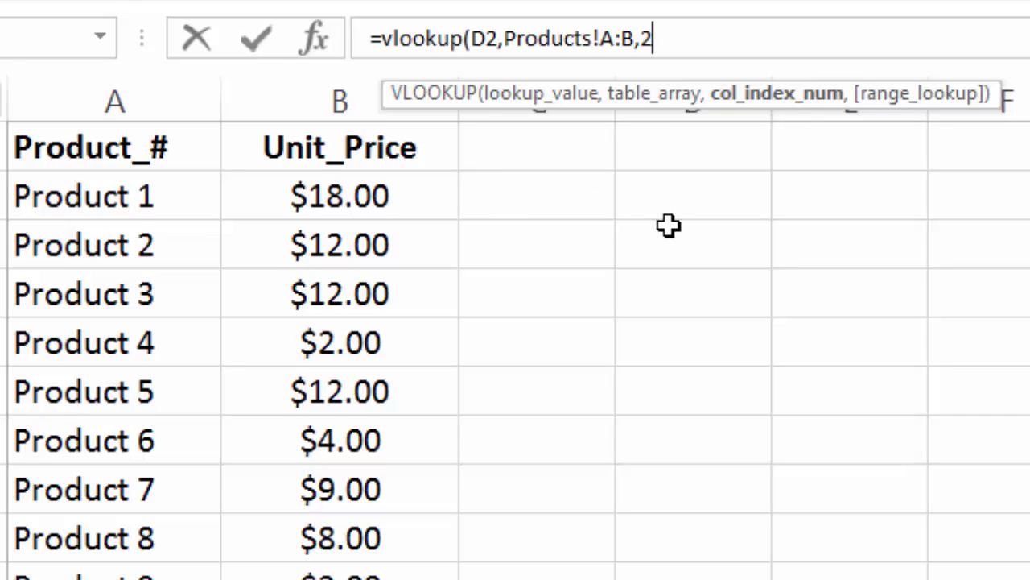
pyautogui.write(',FALSE)')
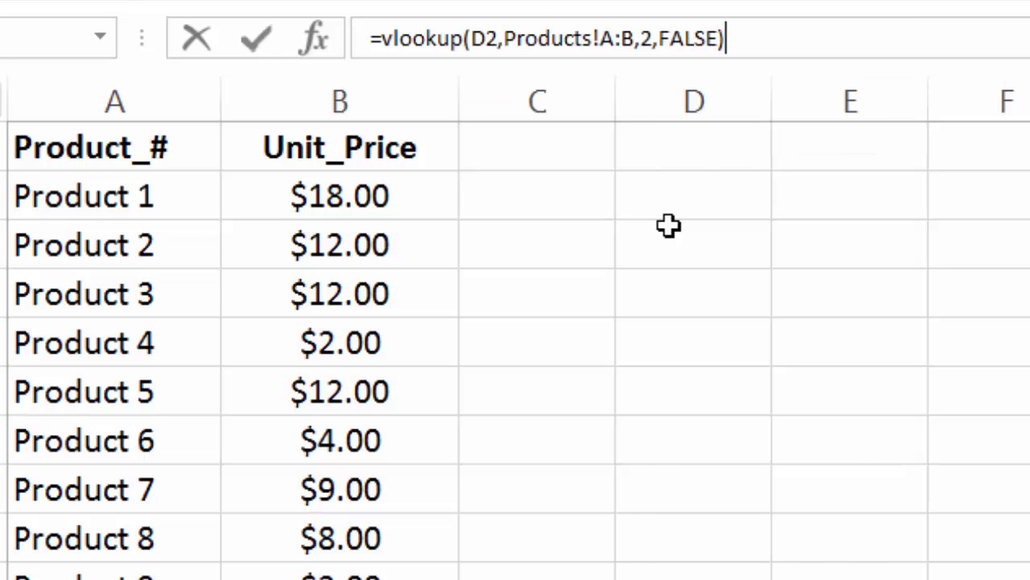
pyautogui.press('Return')
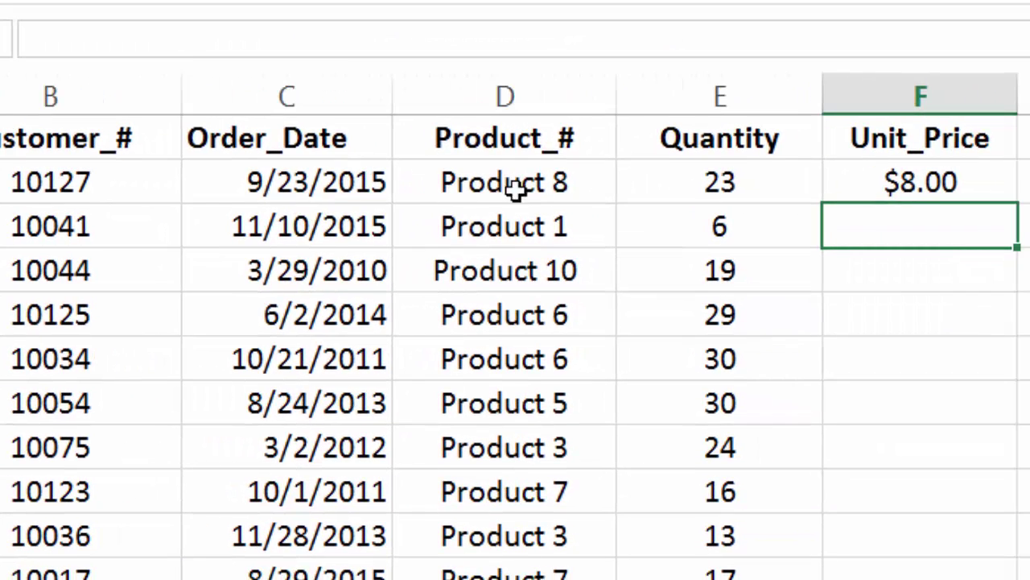
pyautogui.click(941, 183)
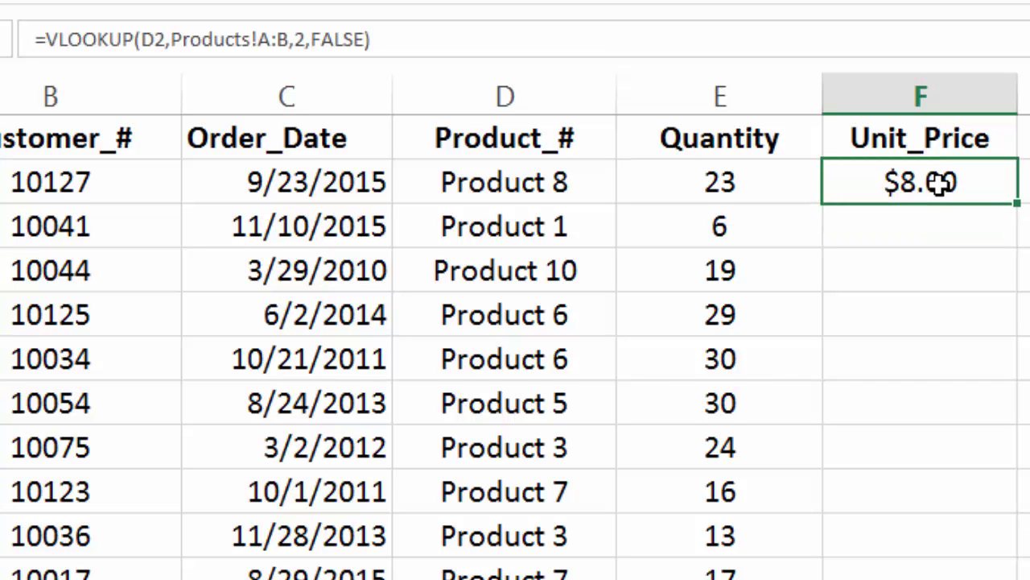
# Fill F2's VLOOKUP down Unit_Price and check prices such as $18.00 and $13.00.
pyautogui.doubleClick(1018, 204)
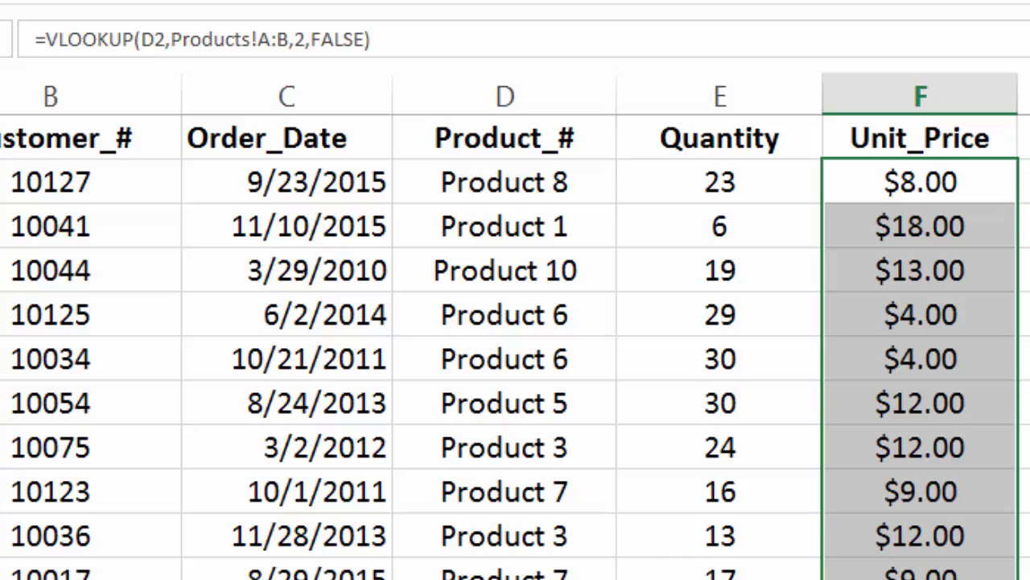
pyautogui.scroll(-20, 515, 346)
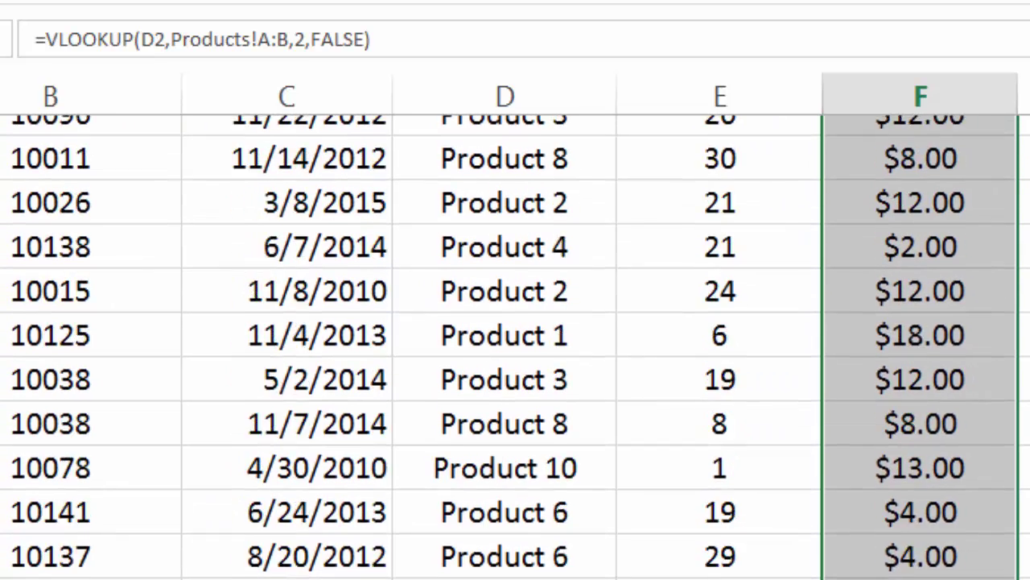
pyautogui.scroll(-5, 515, 346)
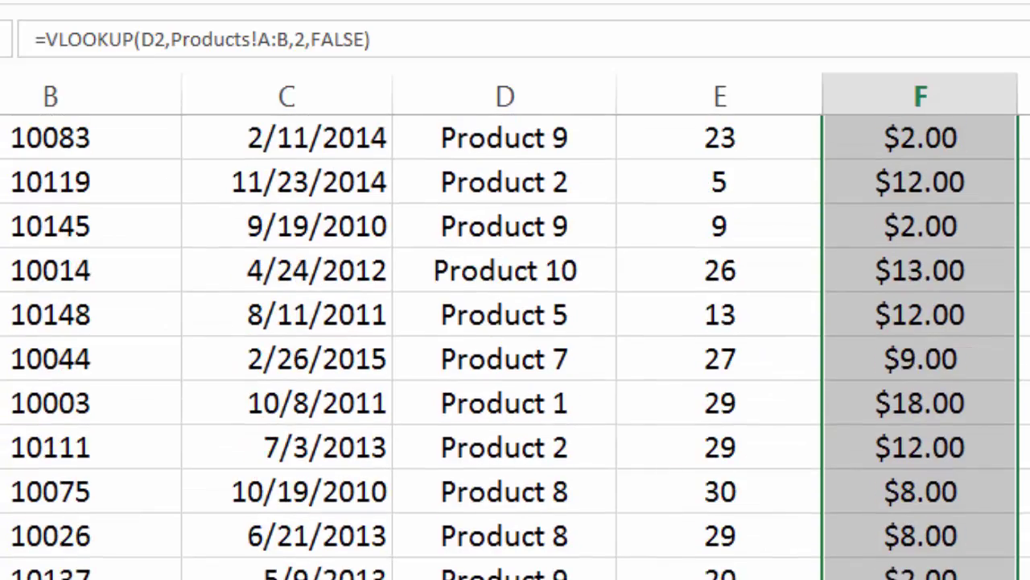
pyautogui.scroll(15, 515, 346)
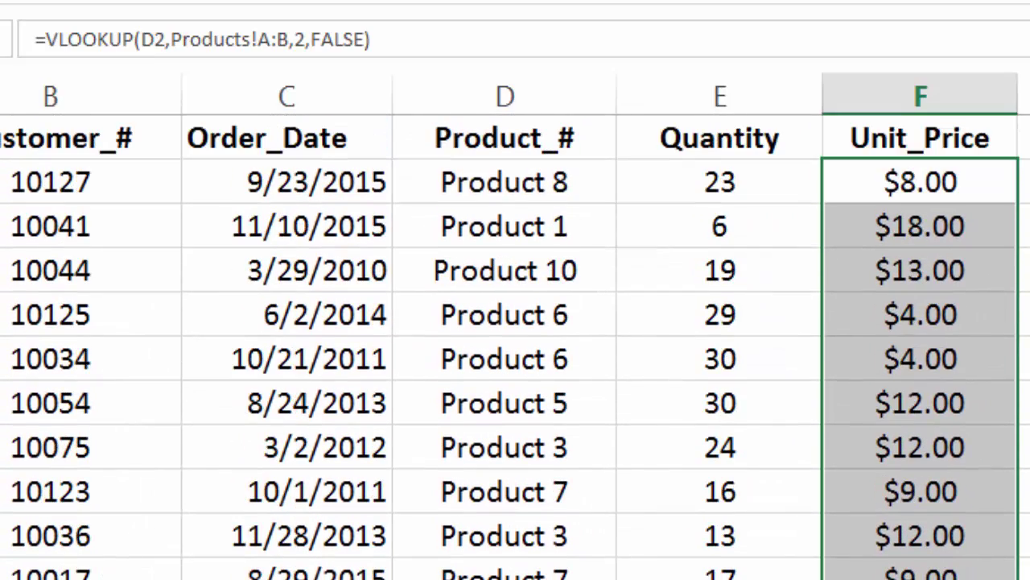
pyautogui.click(951, 187)
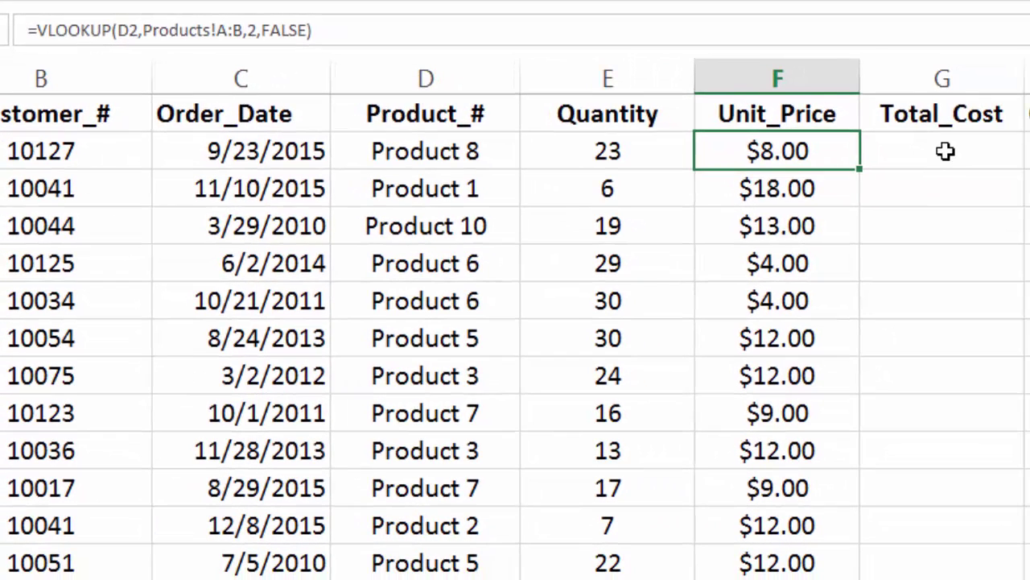
# In G2, begin the Total_Cost formula as =E2, referencing the first order's Quantity.
pyautogui.click(945, 151)
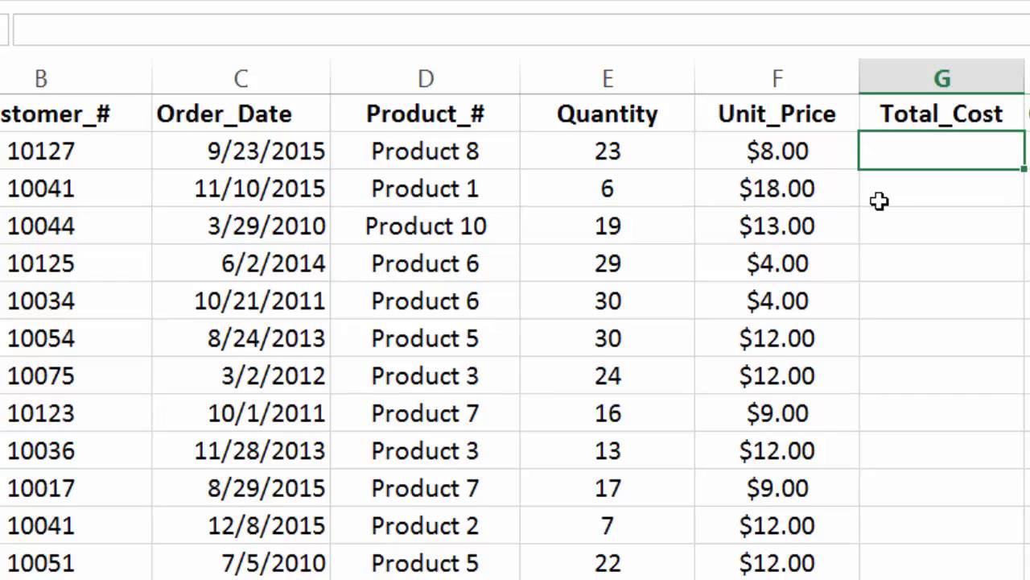
pyautogui.click(617, 155)
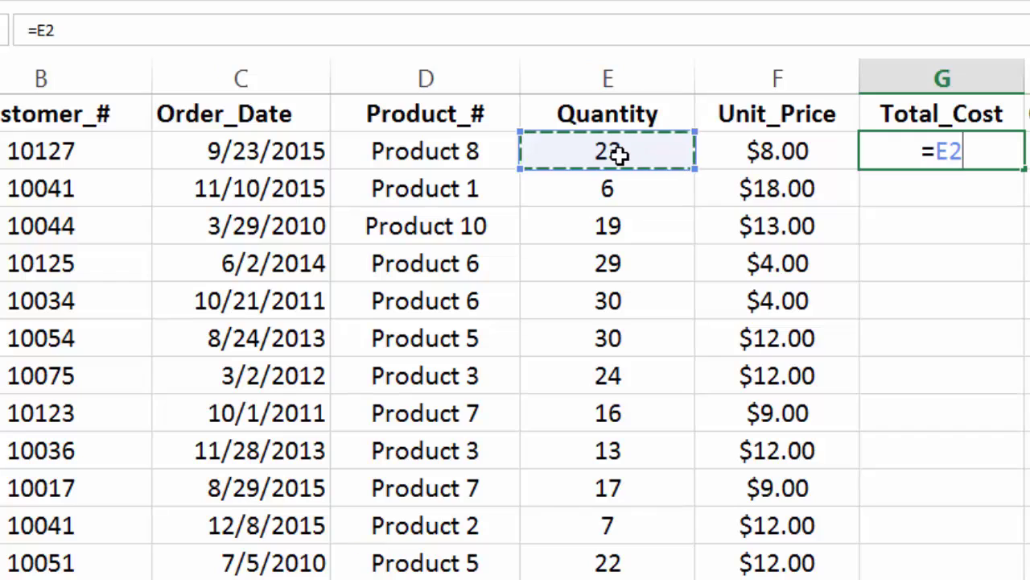